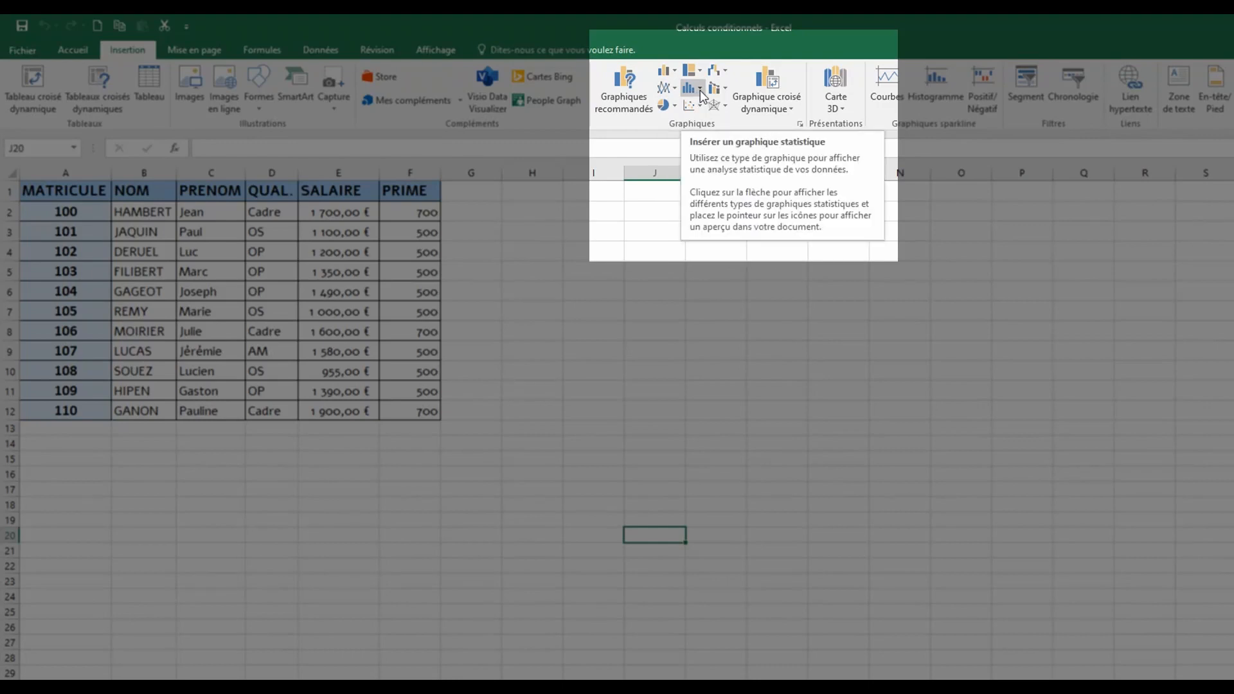
{"action": "left_click", "coordinate": [700, 90]}
{"action": "left_click", "coordinate": [700, 90]}
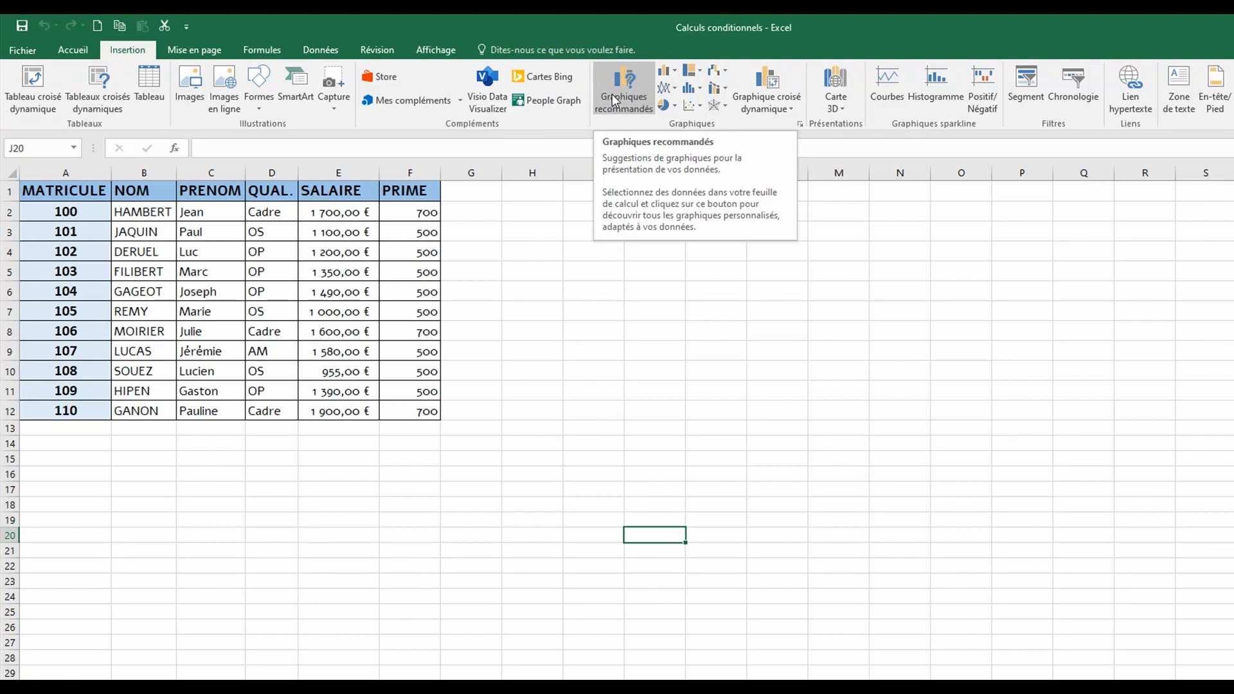
Select the NOM, SALAIRE and PRIME columns together as the chart's source data
{"action": "left_click", "coordinate": [155, 172]}
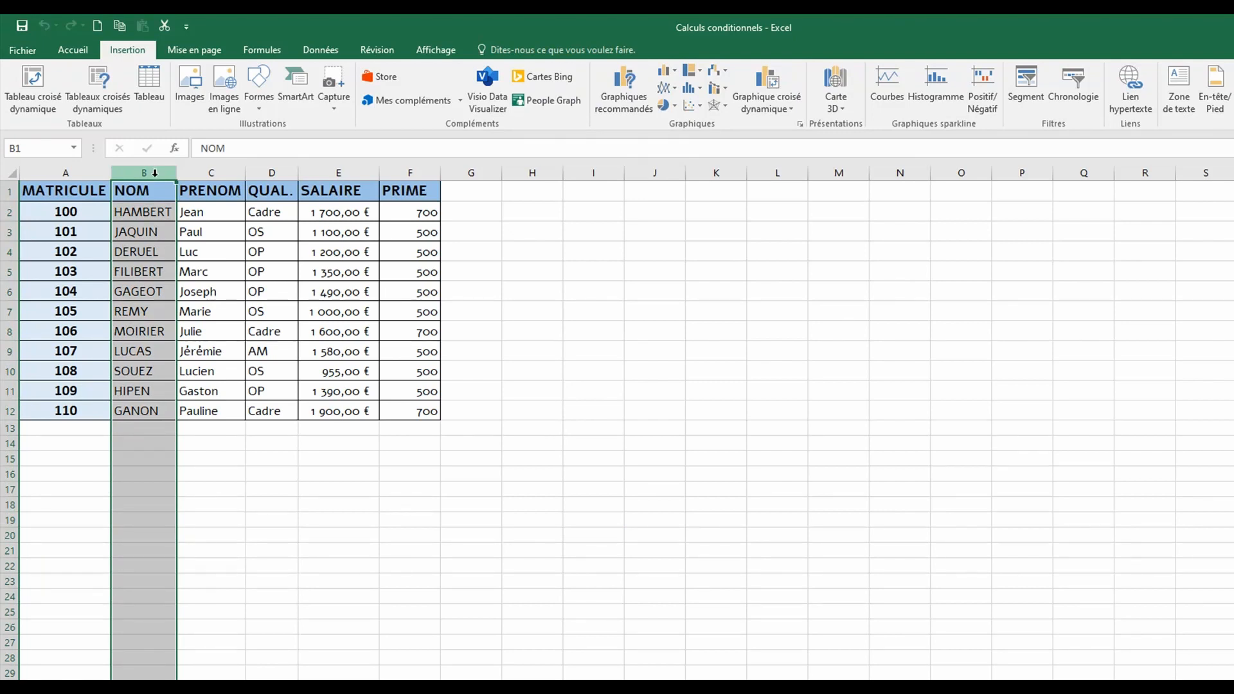
{"action": "left_click", "coordinate": [327, 173], "text": "ctrl"}
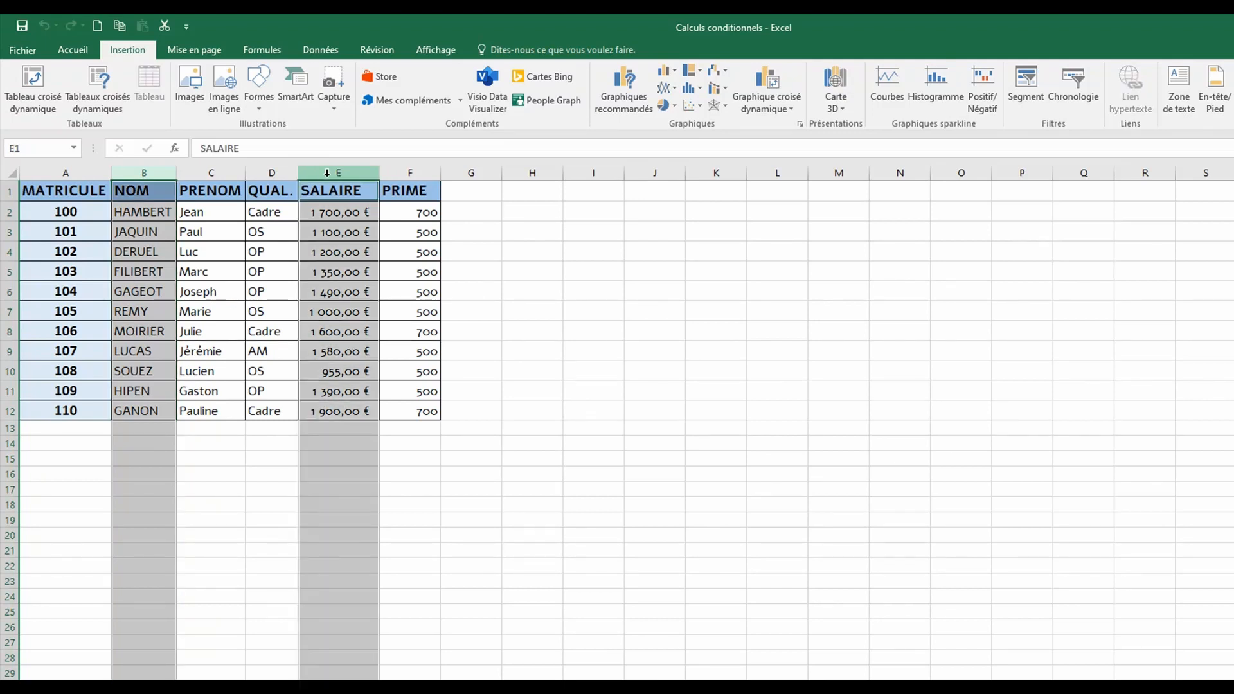
{"action": "left_click", "coordinate": [397, 175], "text": "ctrl"}
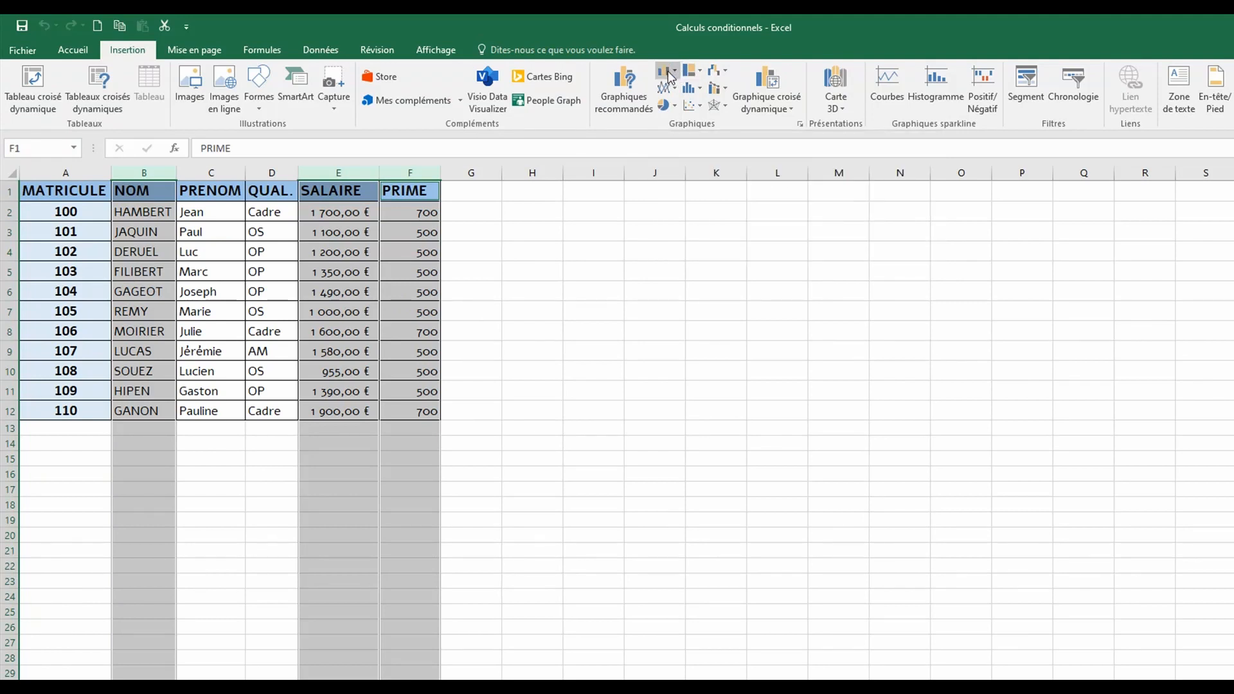
Preview the recommended charts for the selected columns: Nuages de points, Histogramme empilé, Barres groupées and Barres empilées
{"action": "left_click", "coordinate": [619, 90]}
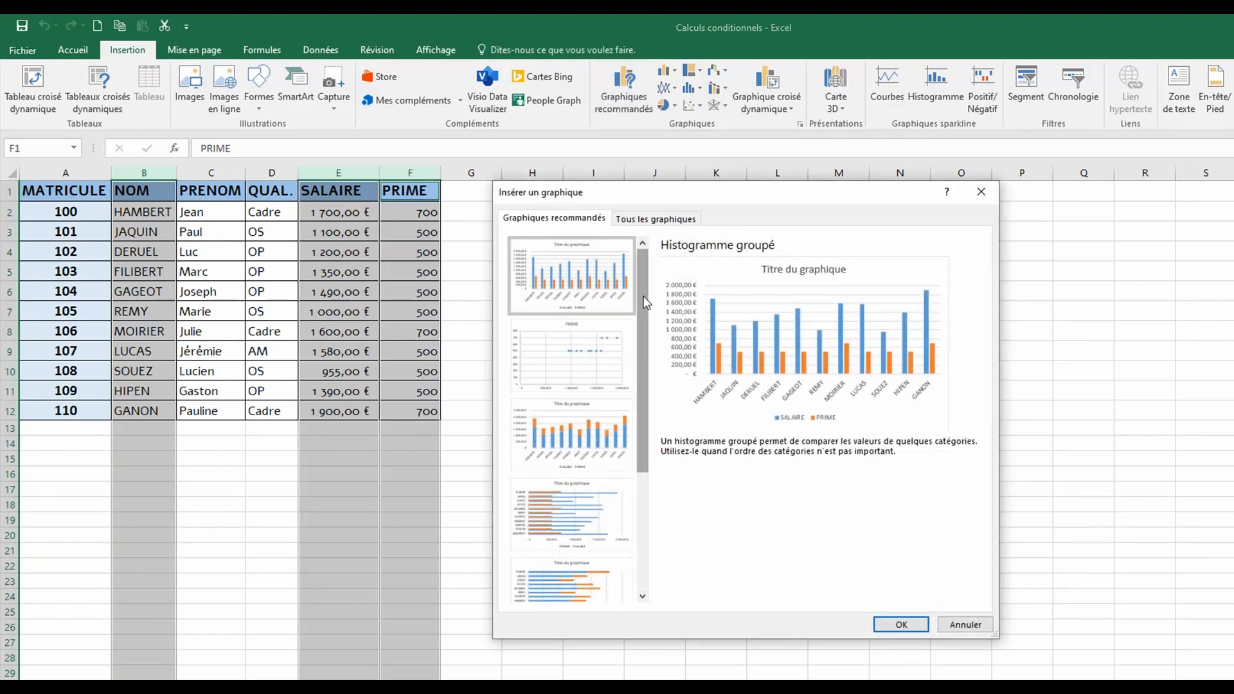
{"action": "mouse_move", "coordinate": [646, 302]}
{"action": "left_mouse_down"}
{"action": "mouse_move", "coordinate": [642, 439]}
{"action": "mouse_move", "coordinate": [645, 278]}
{"action": "left_mouse_up"}
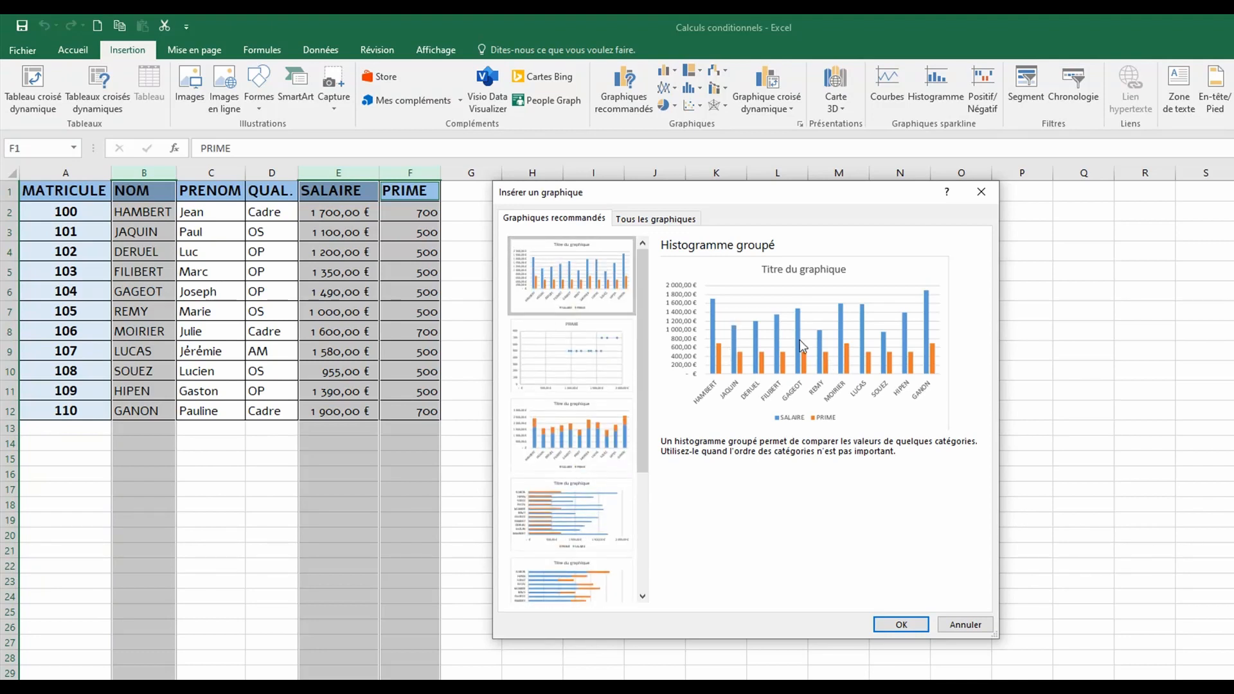
{"action": "left_click", "coordinate": [578, 374]}
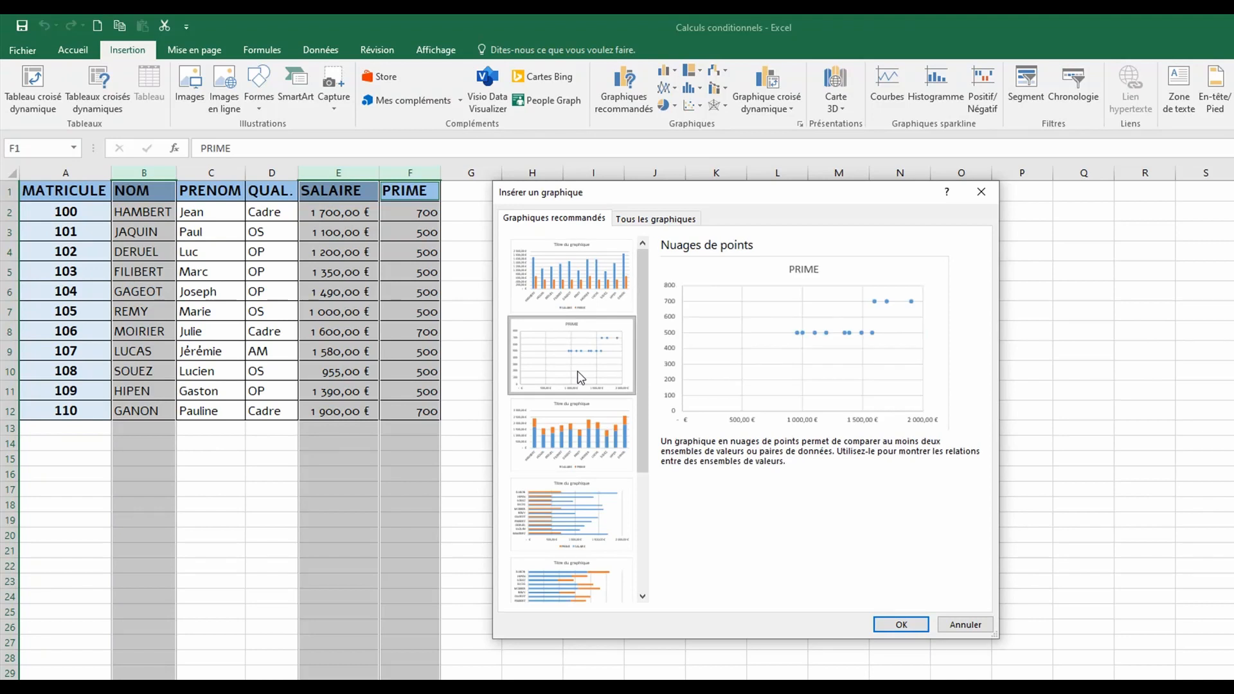
{"action": "left_click", "coordinate": [568, 446]}
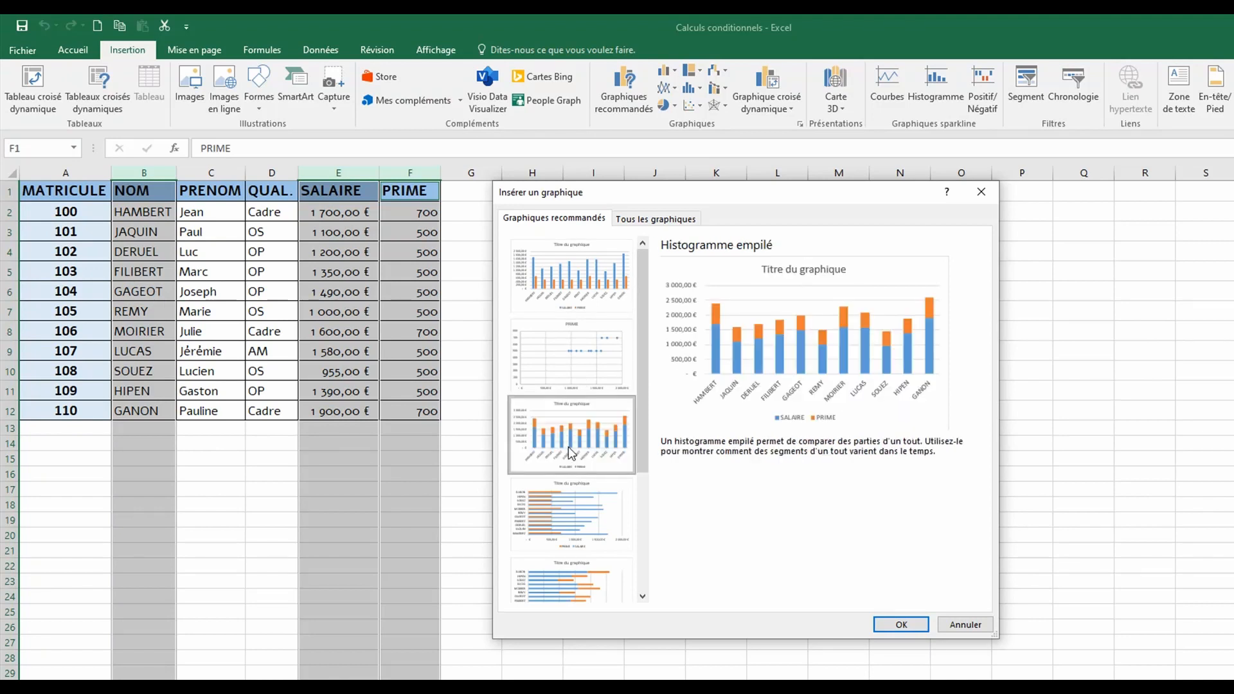
{"action": "left_click", "coordinate": [564, 517]}
{"action": "left_click", "coordinate": [580, 592]}
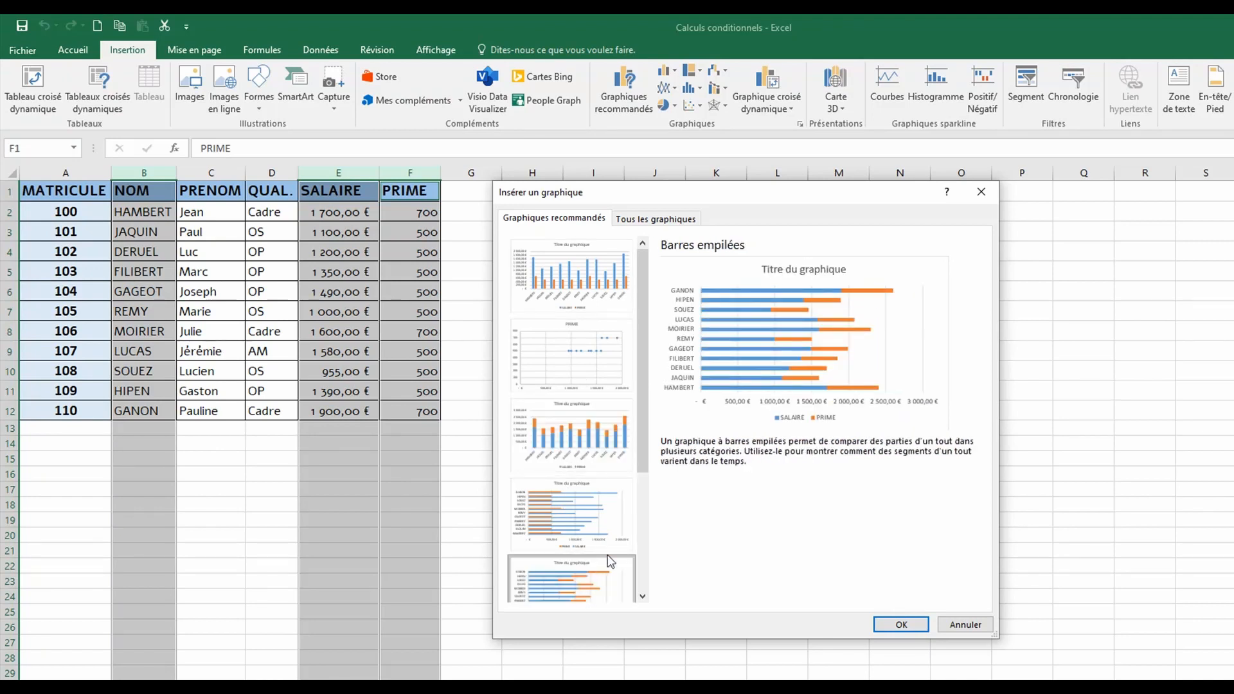
Browse the full list of chart types, previewing each one from Courbes through Secteurs, Barres, Surface and Radar to Compartimentage
{"action": "left_click", "coordinate": [654, 225]}
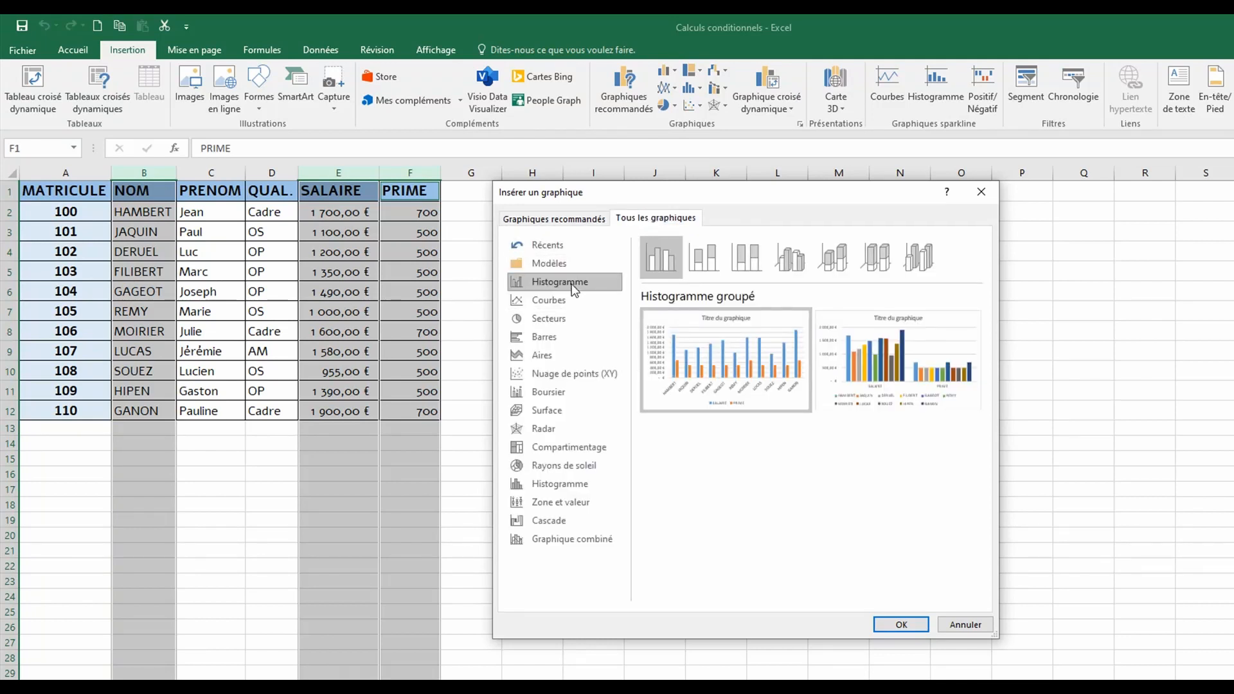
{"action": "left_click", "coordinate": [549, 303]}
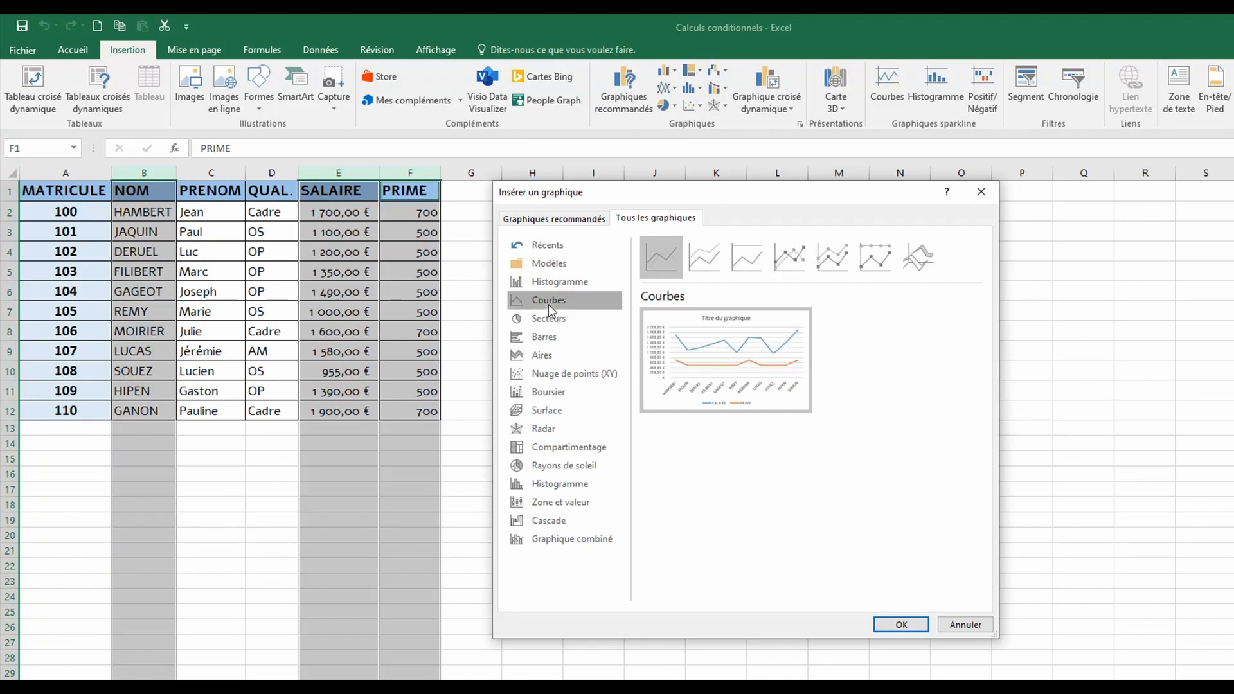
{"action": "left_click", "coordinate": [548, 321]}
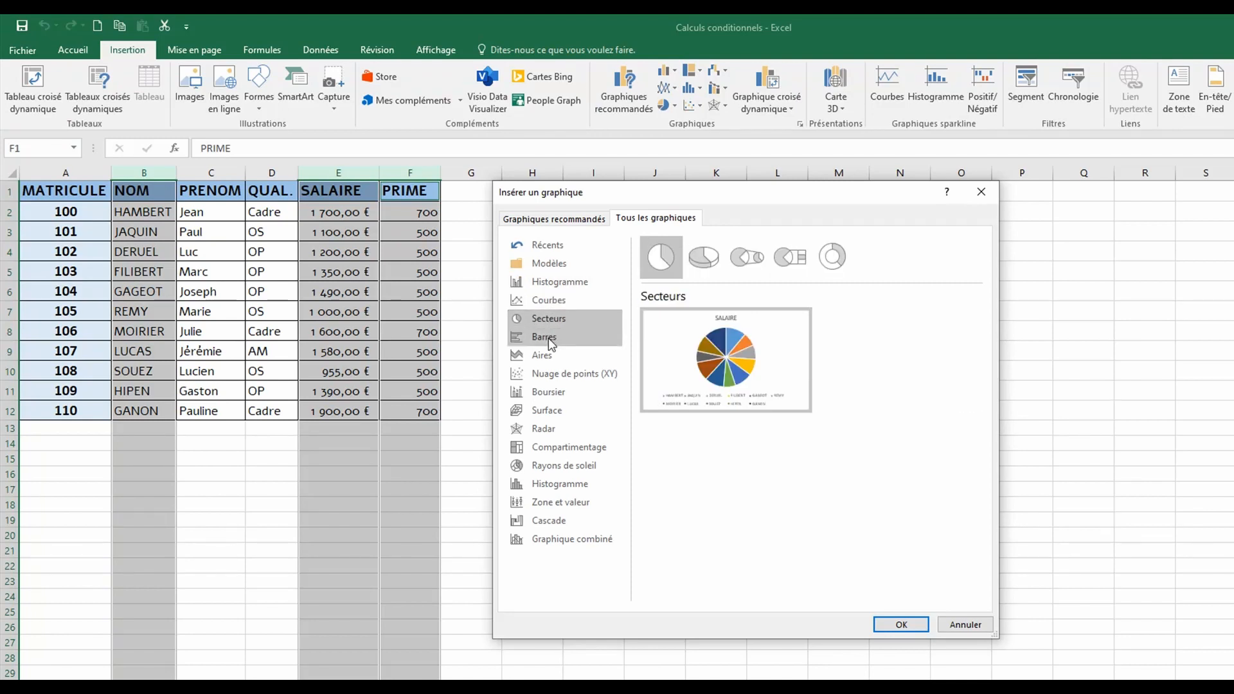
{"action": "left_click", "coordinate": [548, 338]}
{"action": "left_click", "coordinate": [543, 358]}
{"action": "left_click", "coordinate": [544, 376]}
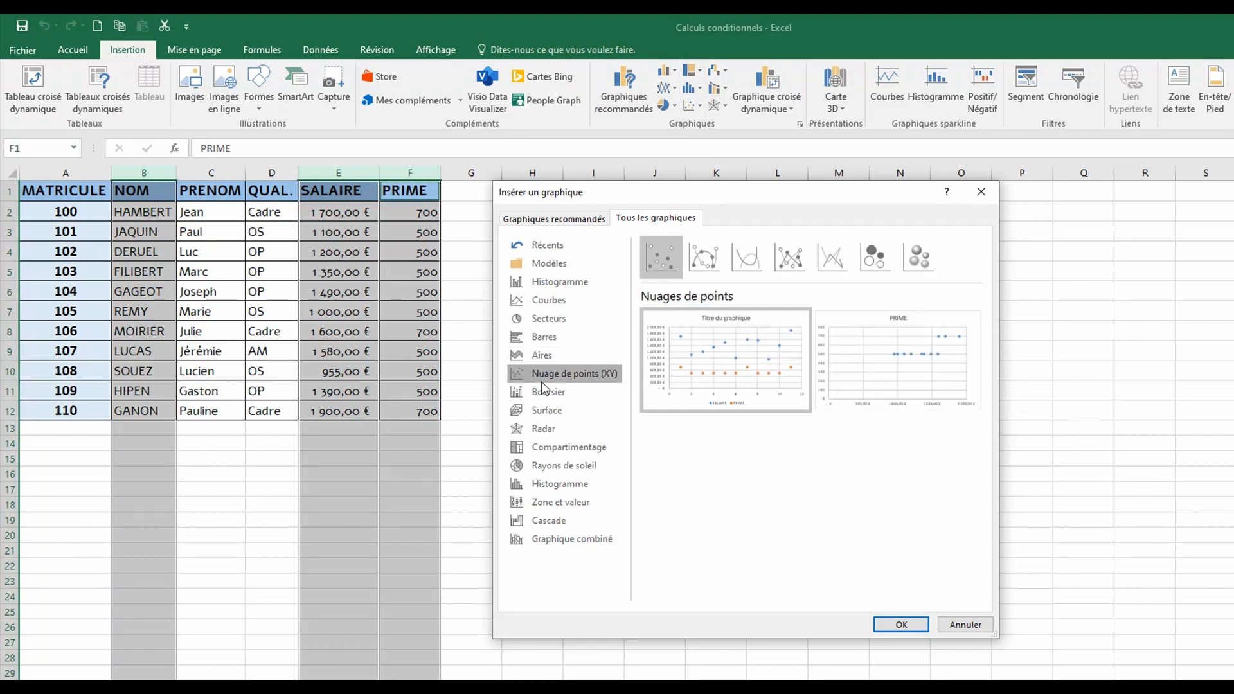
{"action": "left_click", "coordinate": [543, 397]}
{"action": "left_click", "coordinate": [547, 412]}
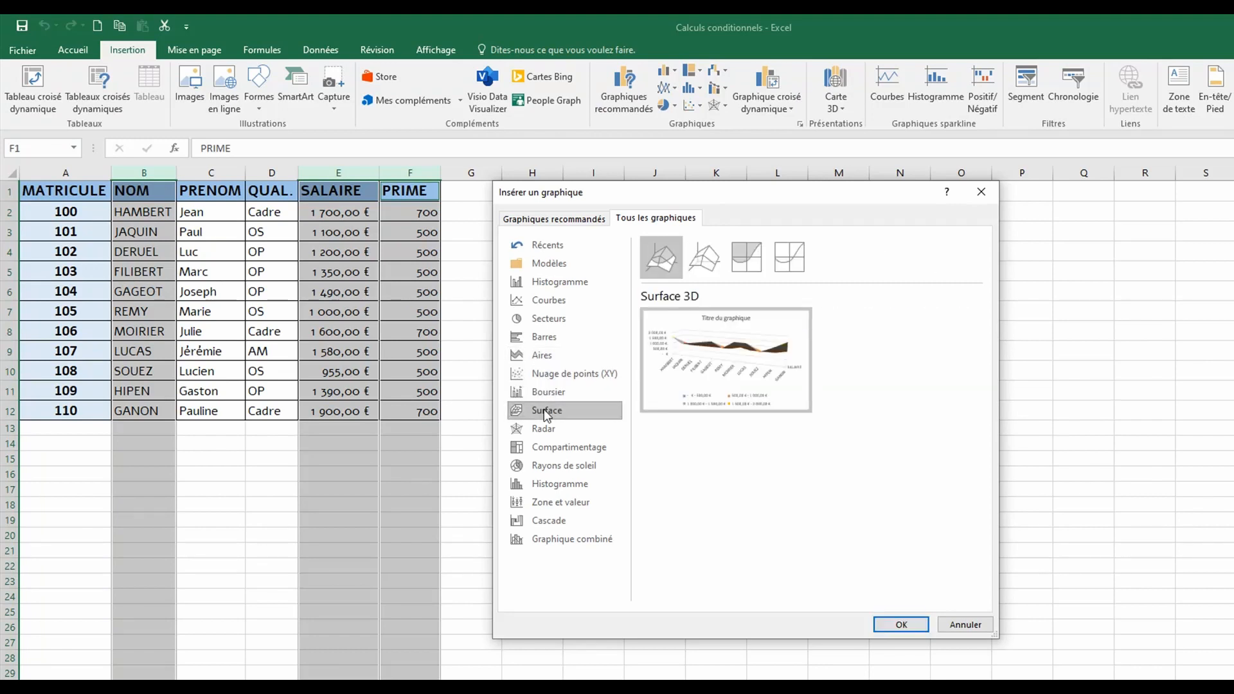
{"action": "left_click", "coordinate": [544, 430]}
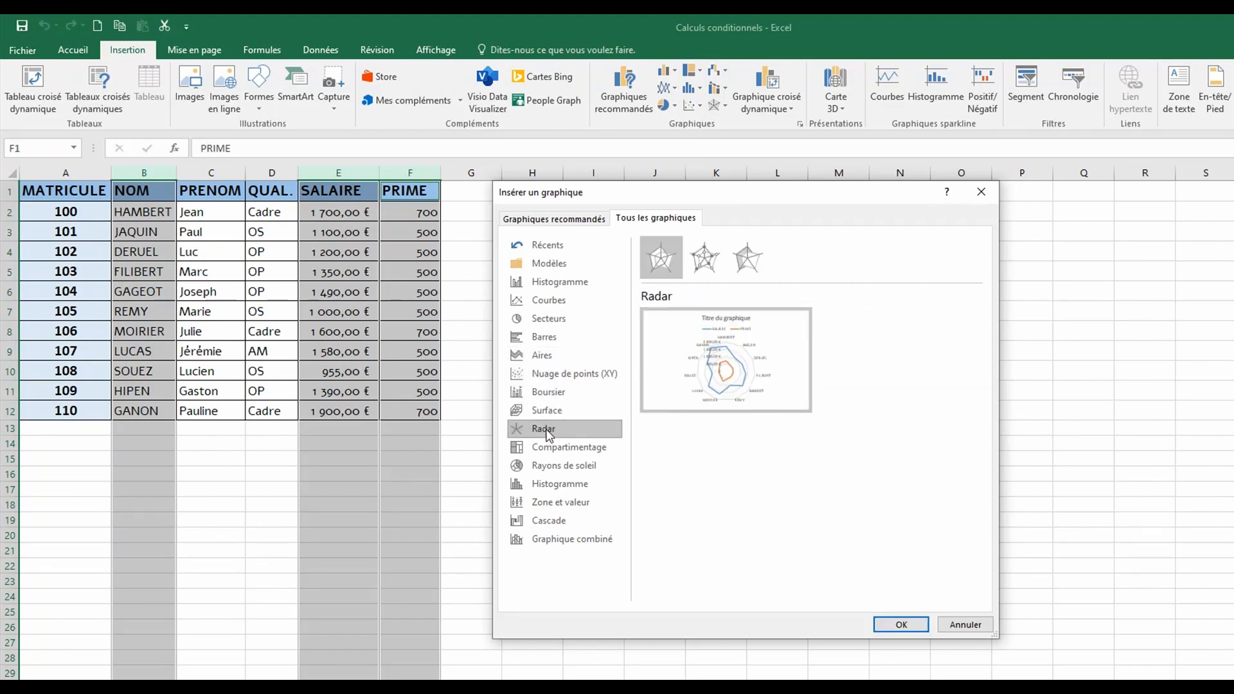
{"action": "left_click", "coordinate": [558, 449]}
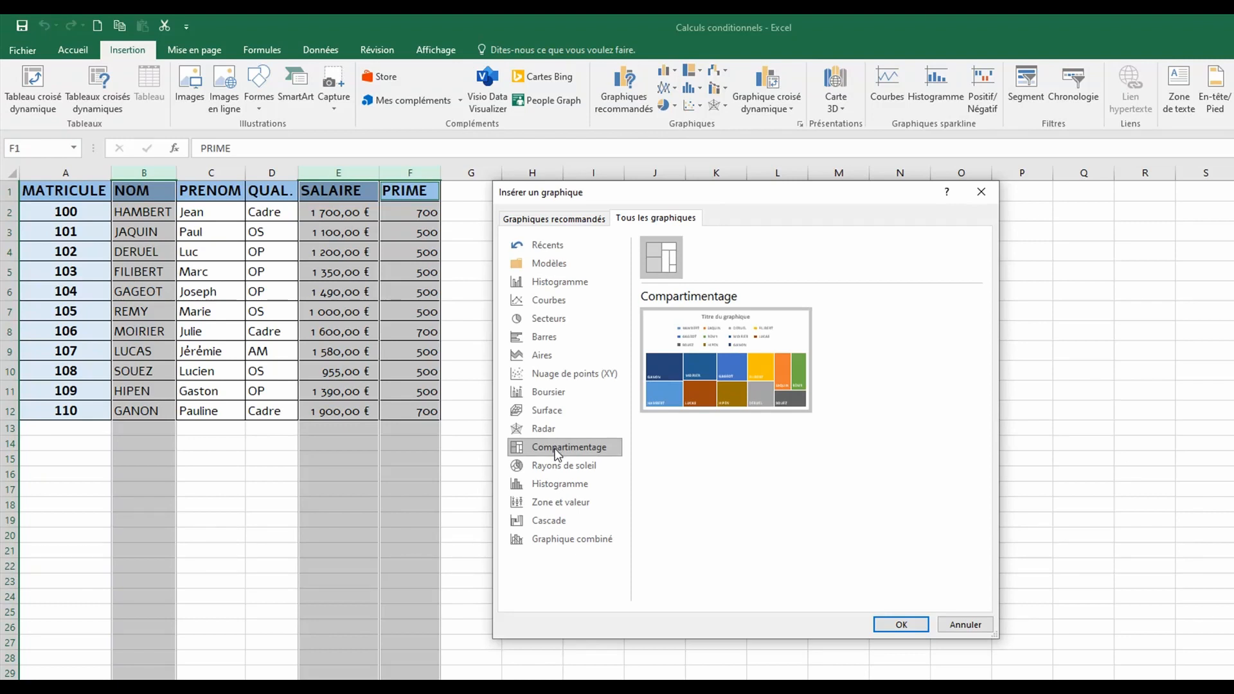
Preview every Histogramme subtype, from stacked and 100 % stacked to the 3D variants, ending on Histogramme groupé
{"action": "left_click", "coordinate": [559, 284]}
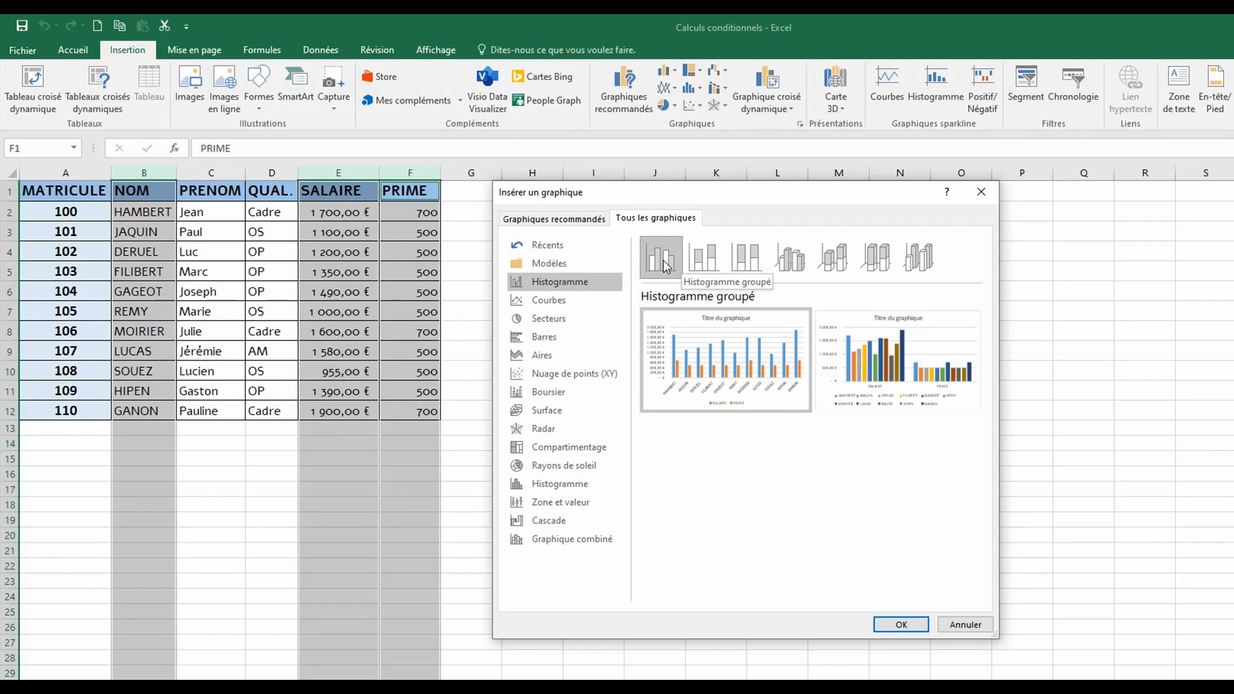
{"action": "left_click", "coordinate": [701, 261]}
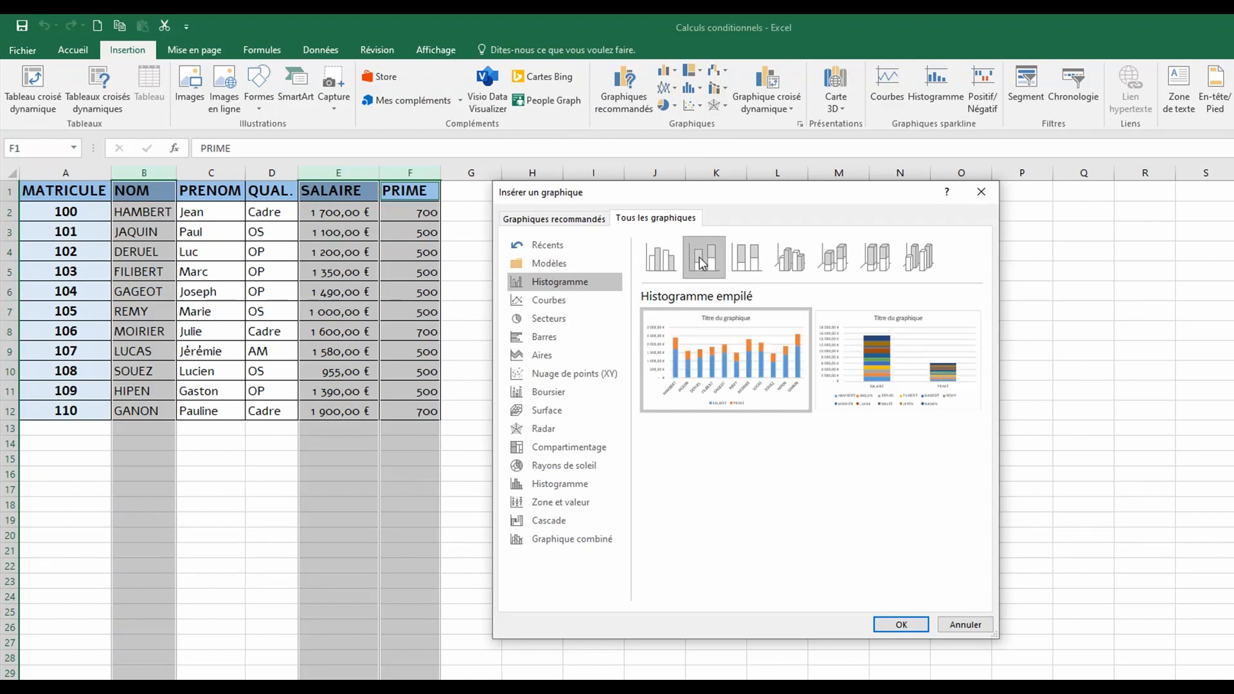
{"action": "left_click", "coordinate": [750, 259]}
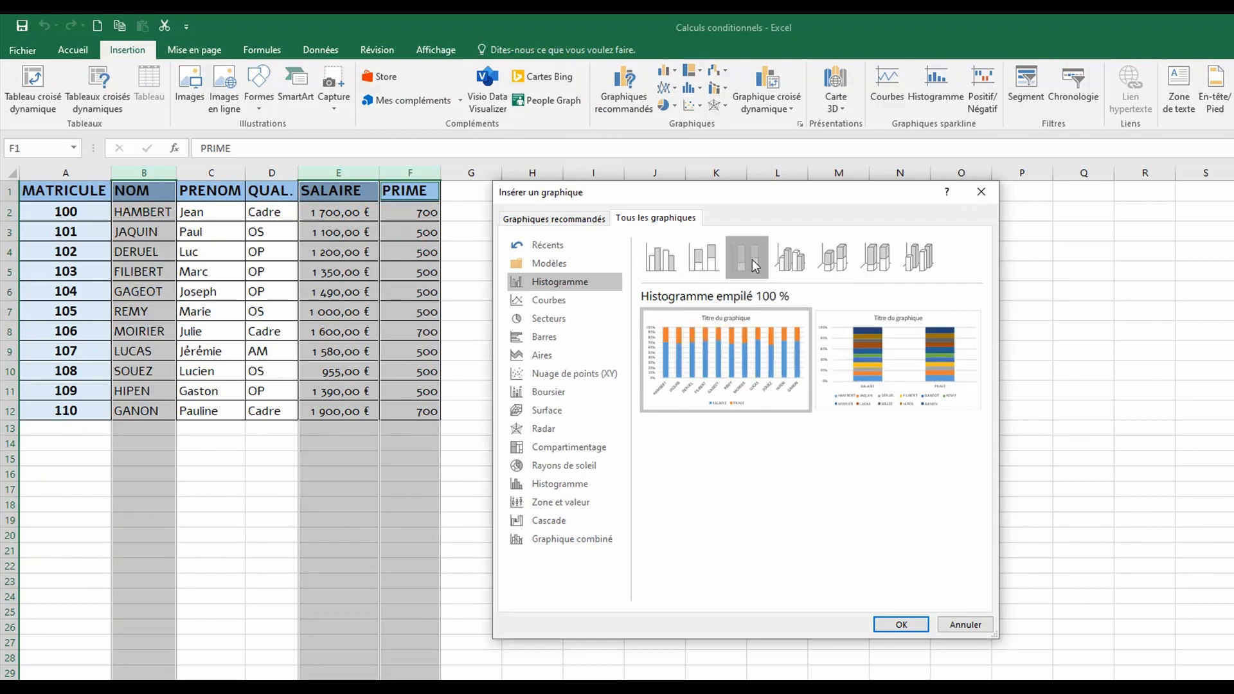
{"action": "left_click", "coordinate": [797, 261]}
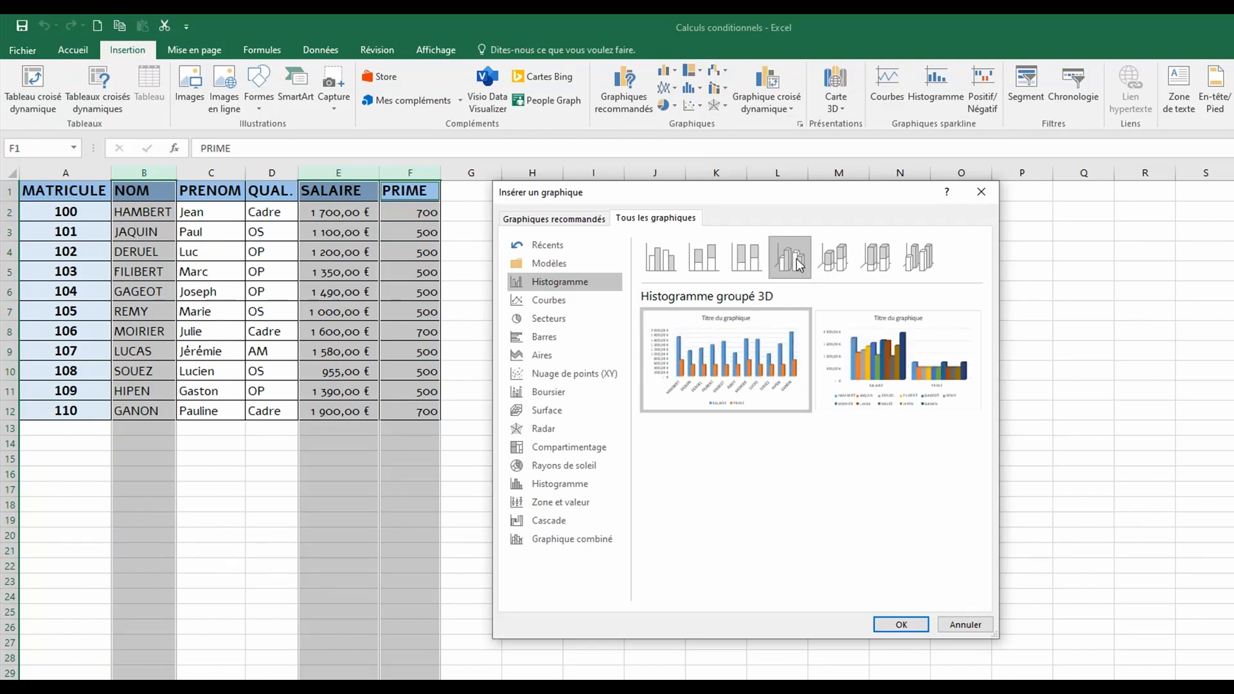
{"action": "left_click", "coordinate": [838, 266]}
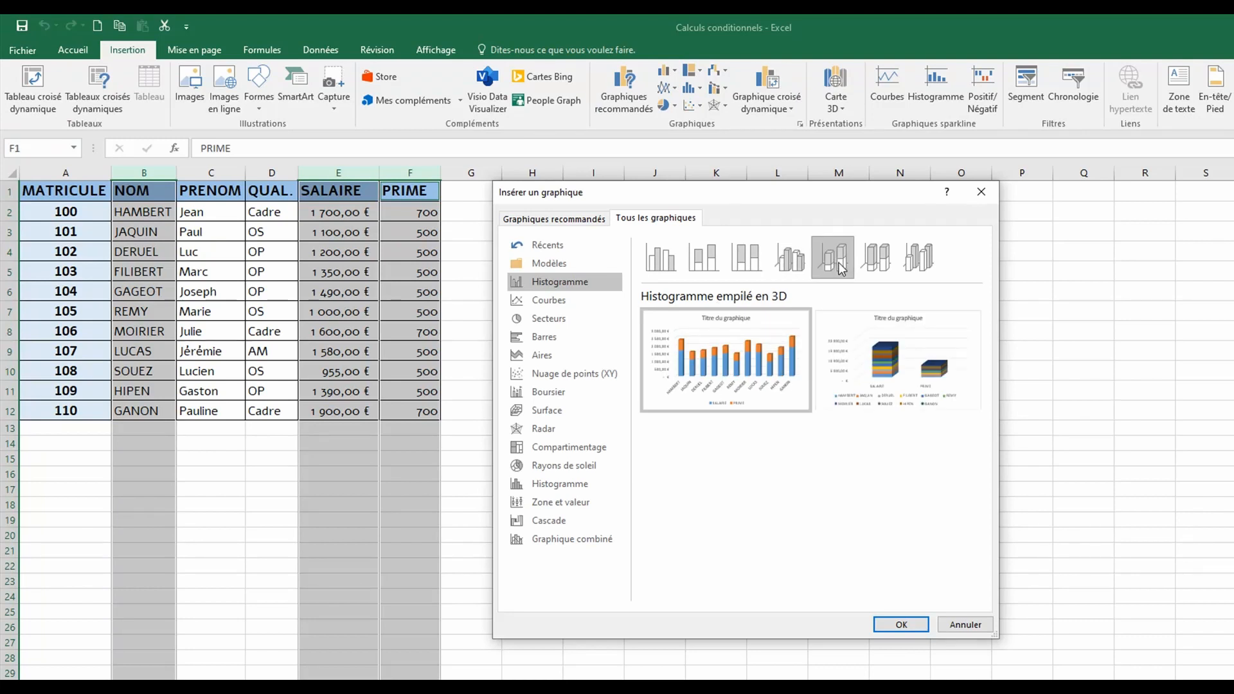
{"action": "left_click", "coordinate": [881, 267]}
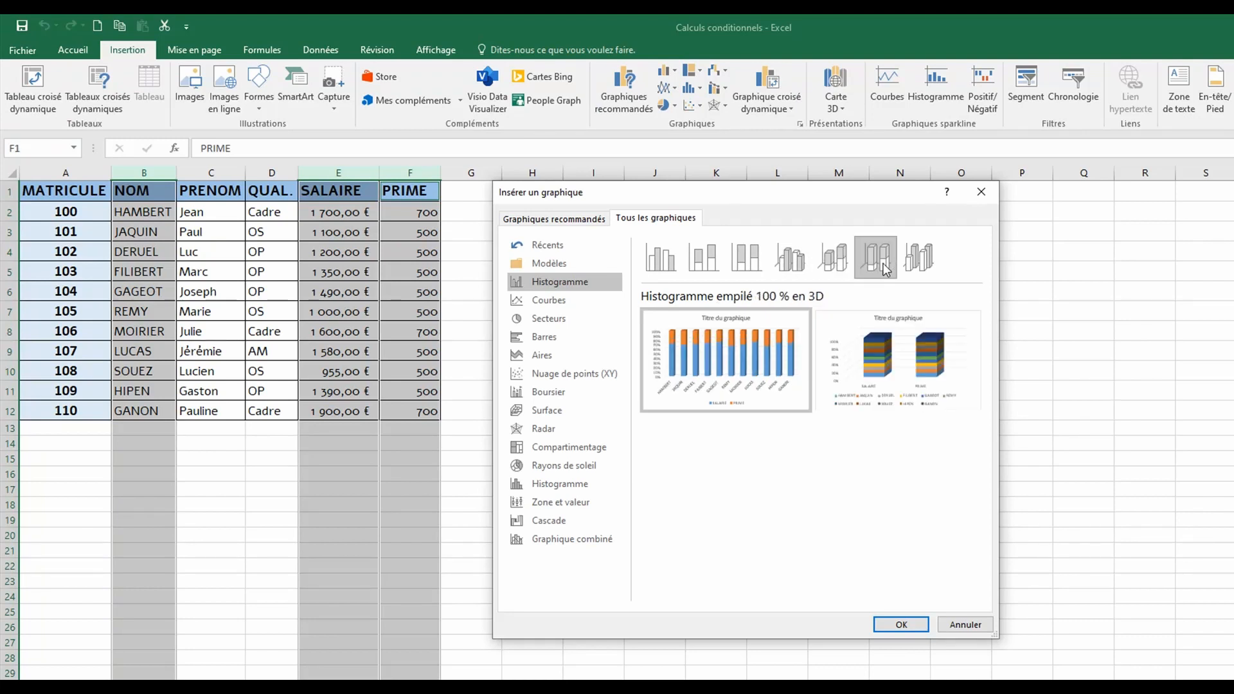
{"action": "left_click", "coordinate": [917, 263]}
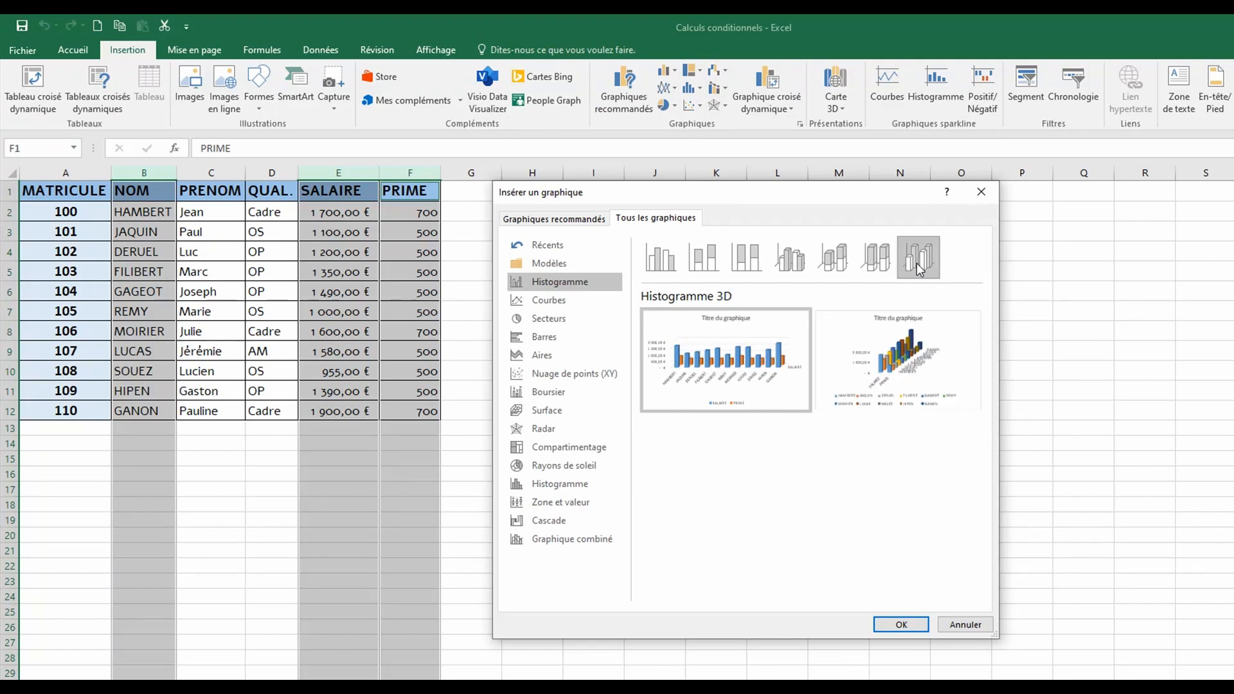
{"action": "left_click", "coordinate": [677, 262]}
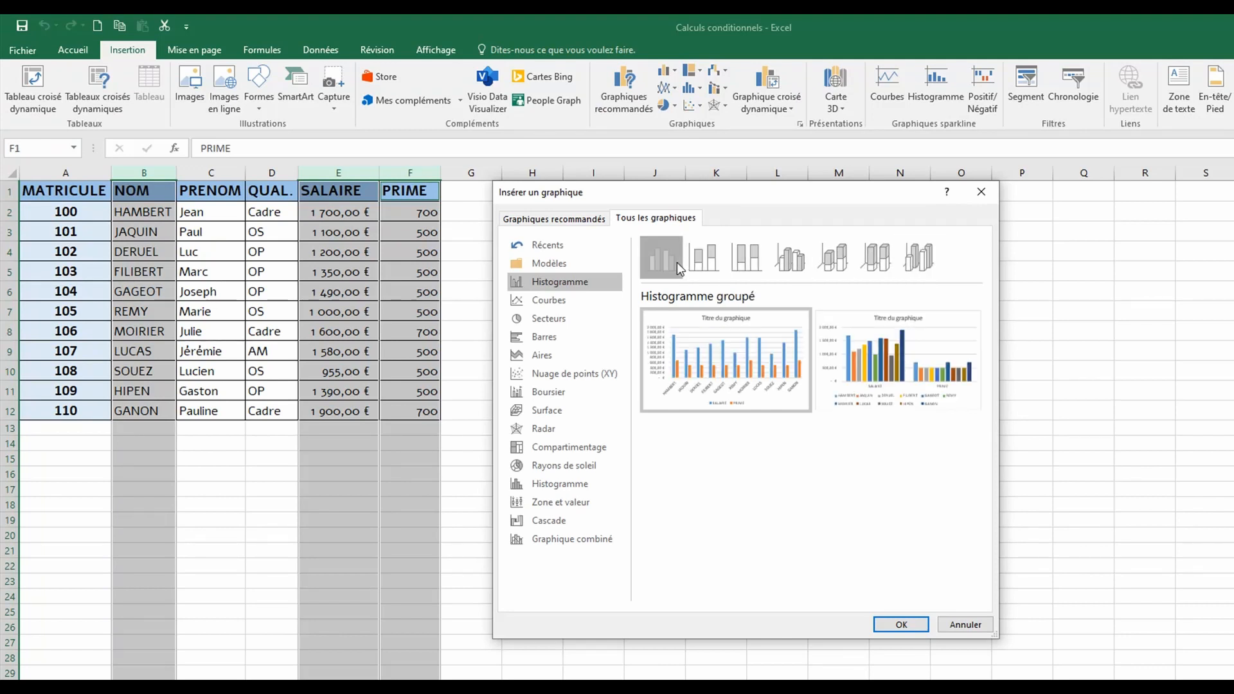
Review the recommended charts again, from Histogramme groupé through the stacked columns and bars to Pareto
{"action": "left_click", "coordinate": [568, 221]}
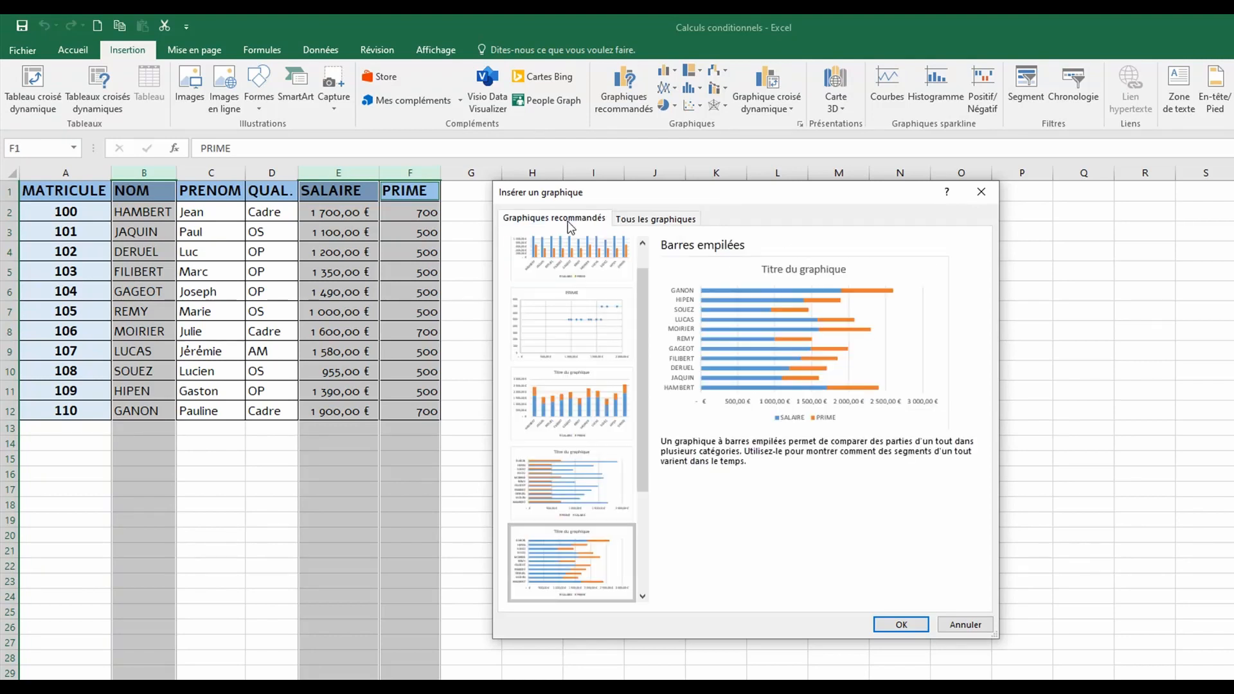
{"action": "left_click", "coordinate": [574, 262]}
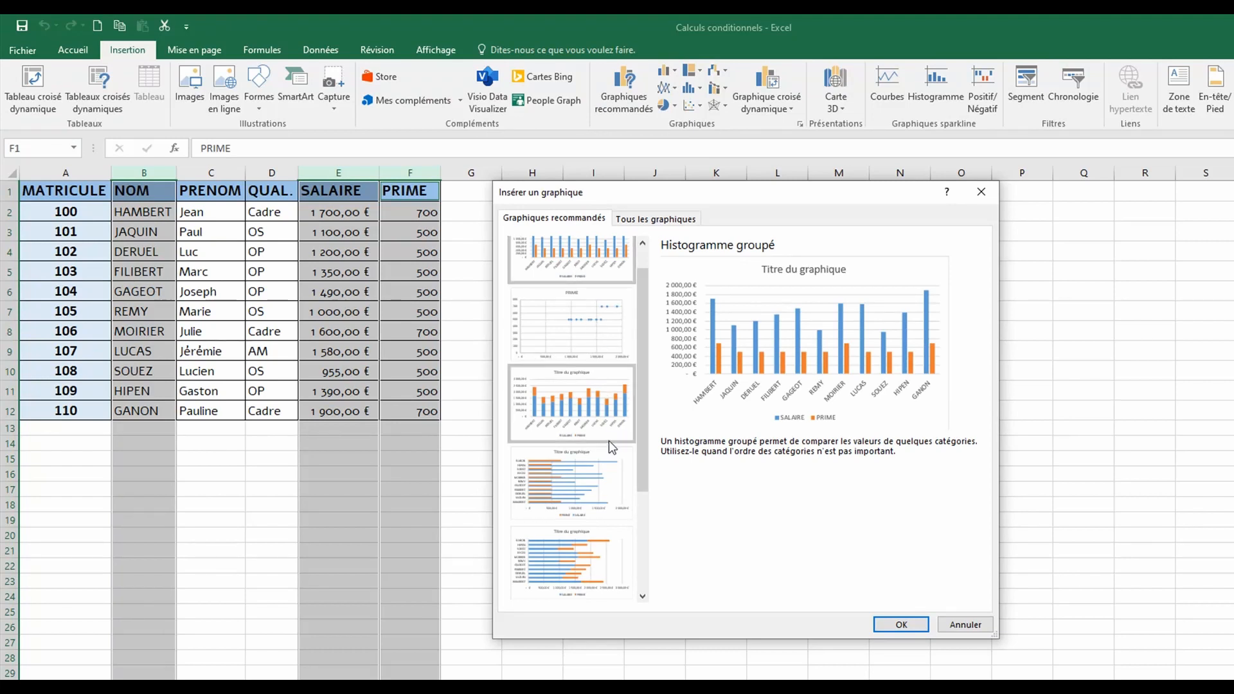
{"action": "left_click", "coordinate": [608, 414]}
{"action": "left_click", "coordinate": [596, 492]}
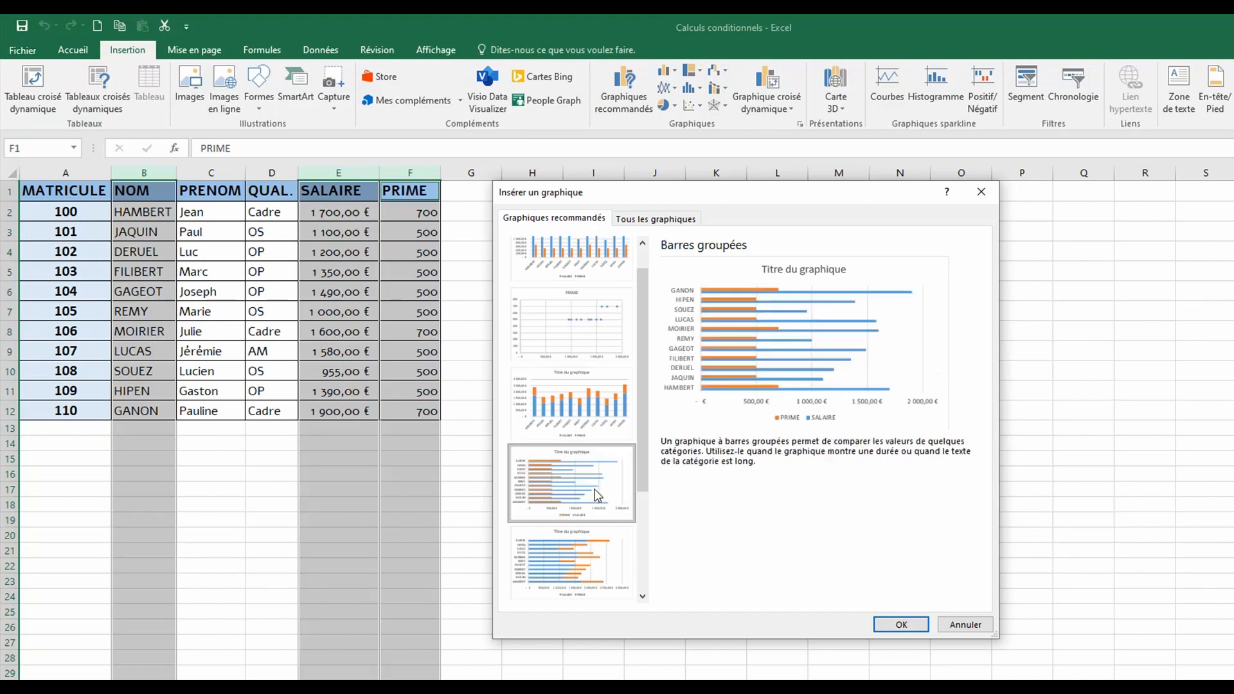
{"action": "left_click", "coordinate": [603, 572]}
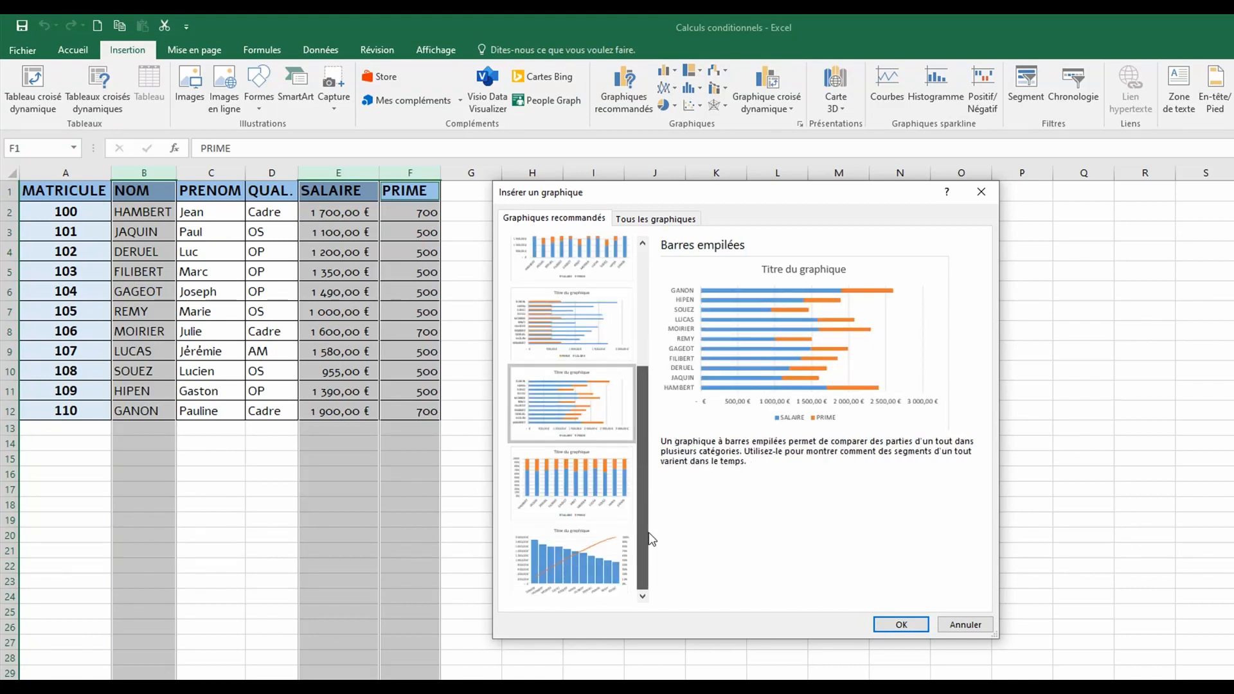
{"action": "scroll", "coordinate": [651, 540], "scroll_direction": "down", "scroll_amount": 3}
{"action": "left_click", "coordinate": [578, 504]}
{"action": "left_click", "coordinate": [589, 574]}
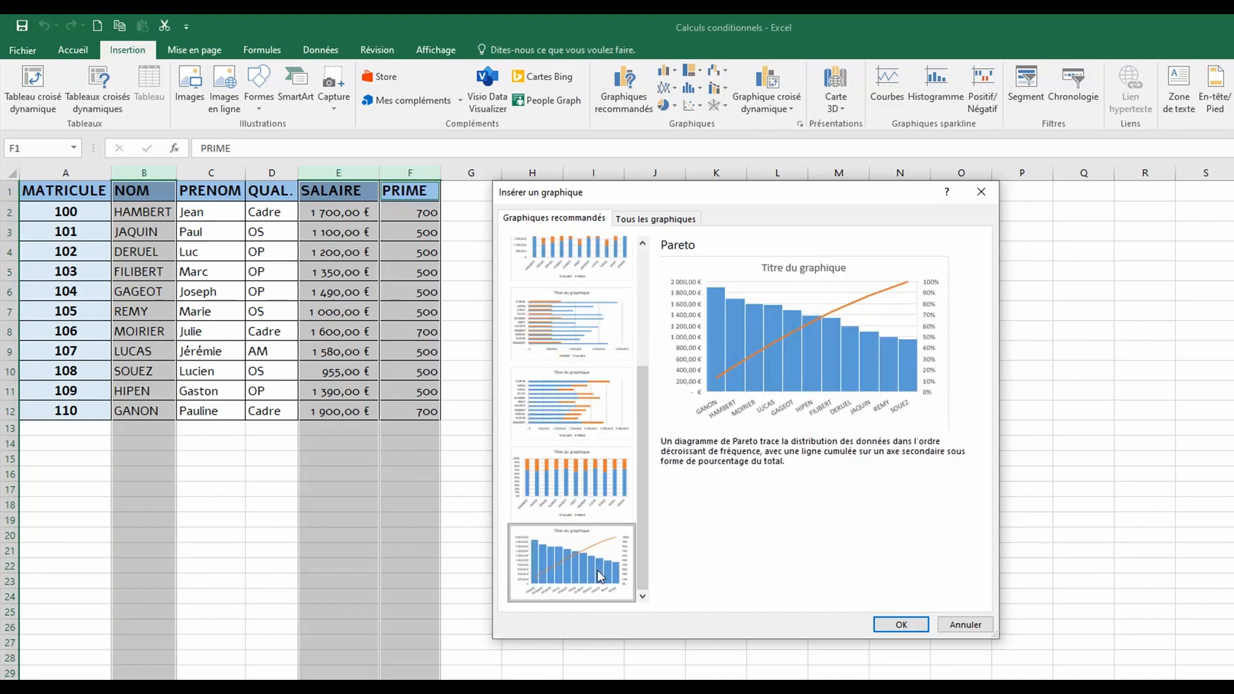
Insert the recommended Histogramme groupé chart for the selected columns
{"action": "left_click_drag", "start_coordinate": [640, 527], "coordinate": [638, 367]}
{"action": "left_click", "coordinate": [572, 293]}
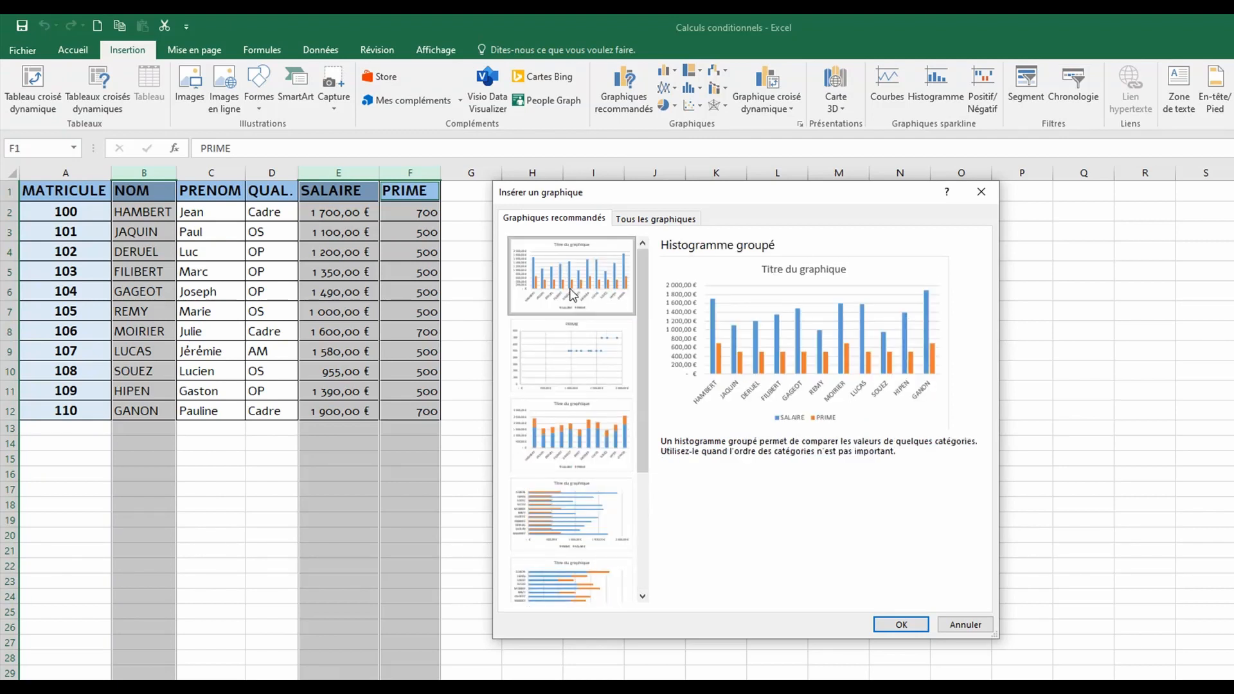
{"action": "left_click", "coordinate": [901, 624]}
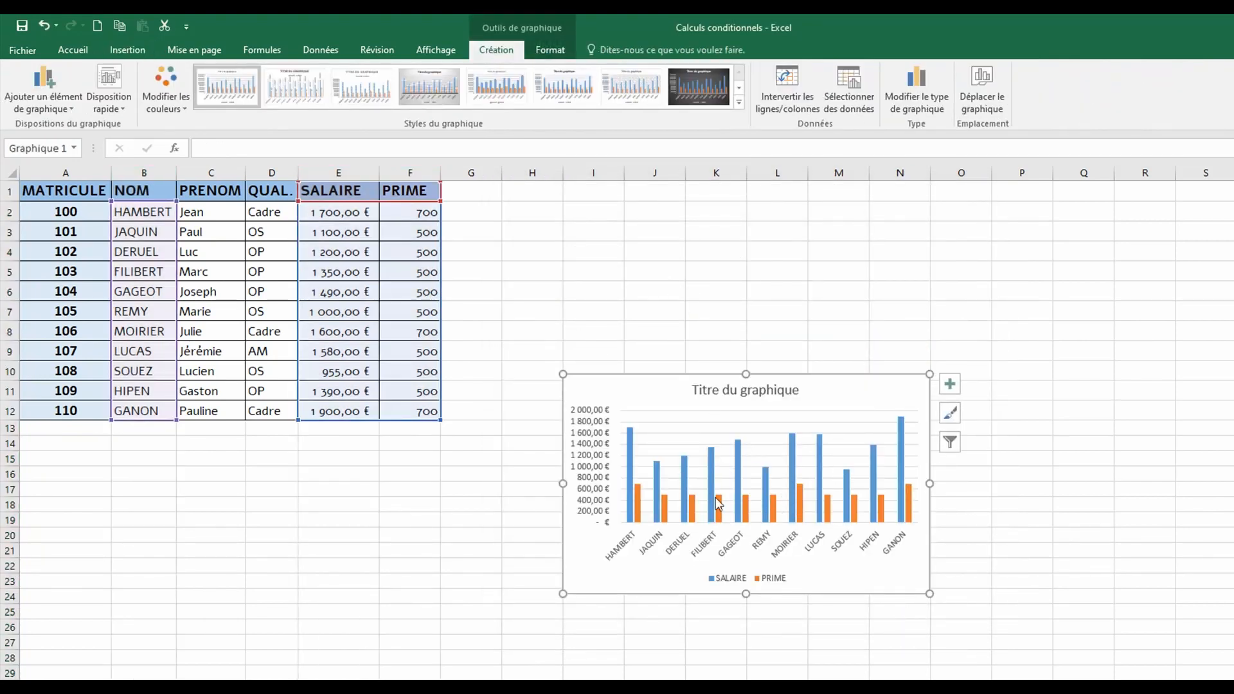
Enlarge the chart from its upper-right corner so it extends across to column Q and up to row 6
{"action": "mouse_move", "coordinate": [718, 503]}
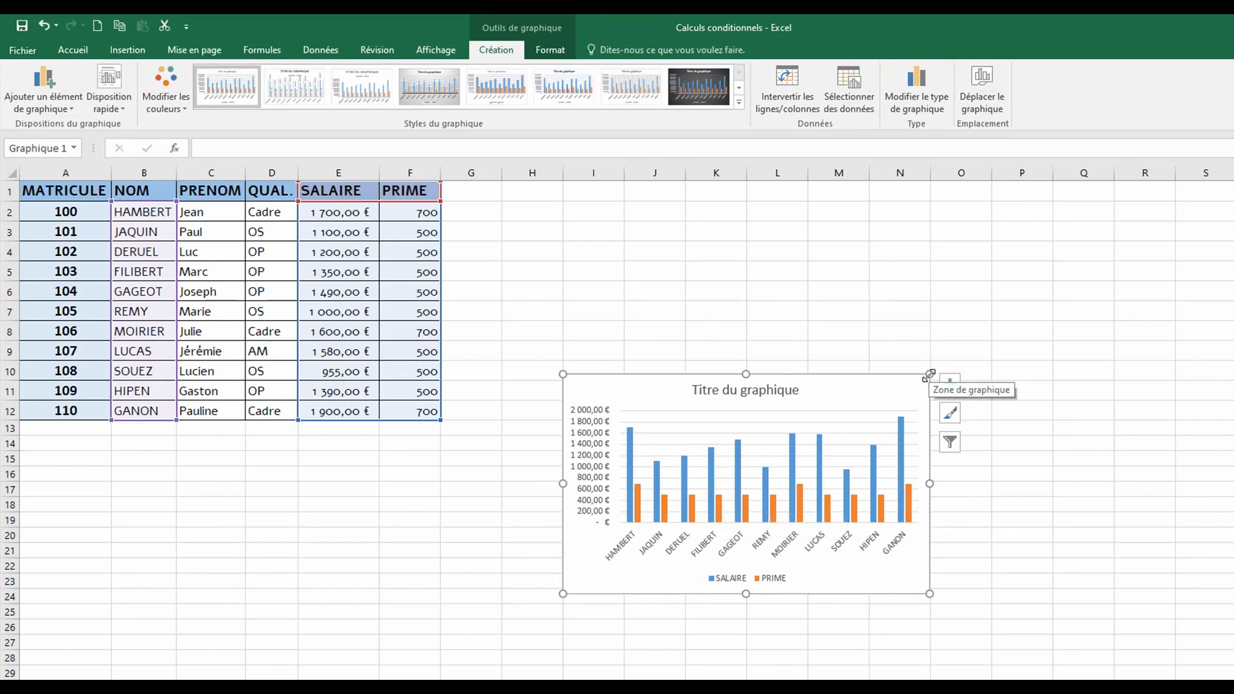
{"action": "mouse_move", "coordinate": [929, 376]}
{"action": "left_mouse_down"}
{"action": "mouse_move", "coordinate": [943, 367]}
{"action": "mouse_move", "coordinate": [930, 373]}
{"action": "left_mouse_up"}
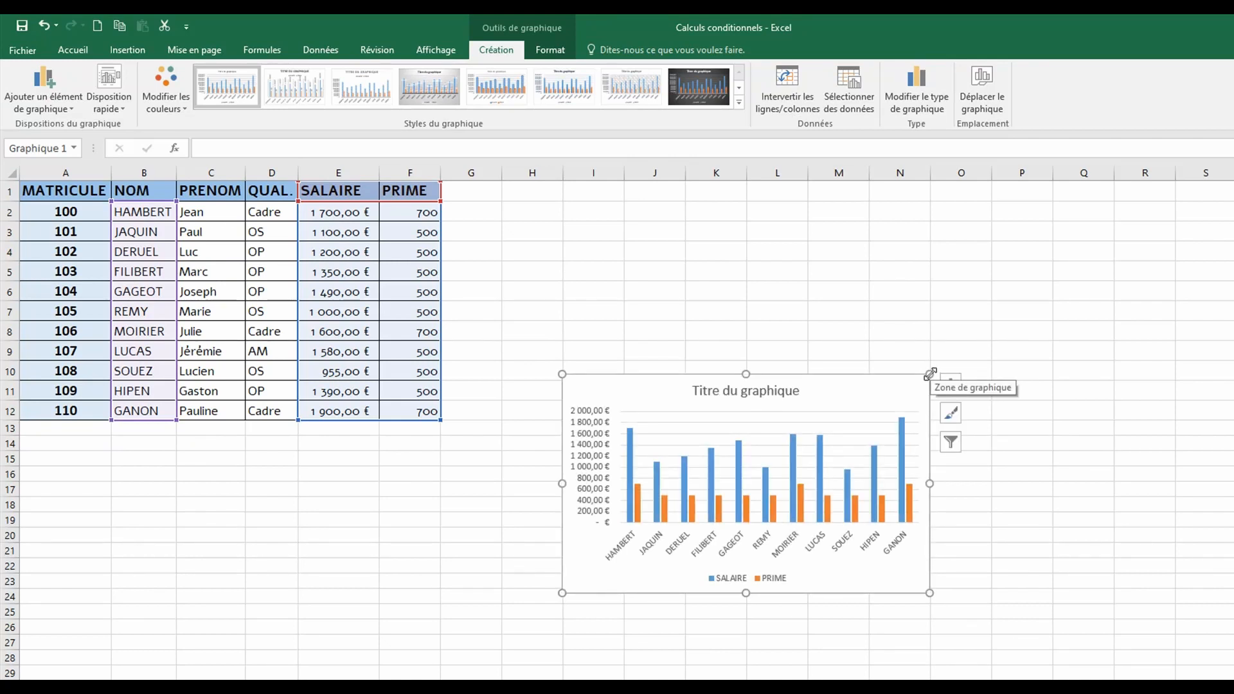
{"action": "left_click_drag", "start_coordinate": [930, 374], "coordinate": [1110, 281]}
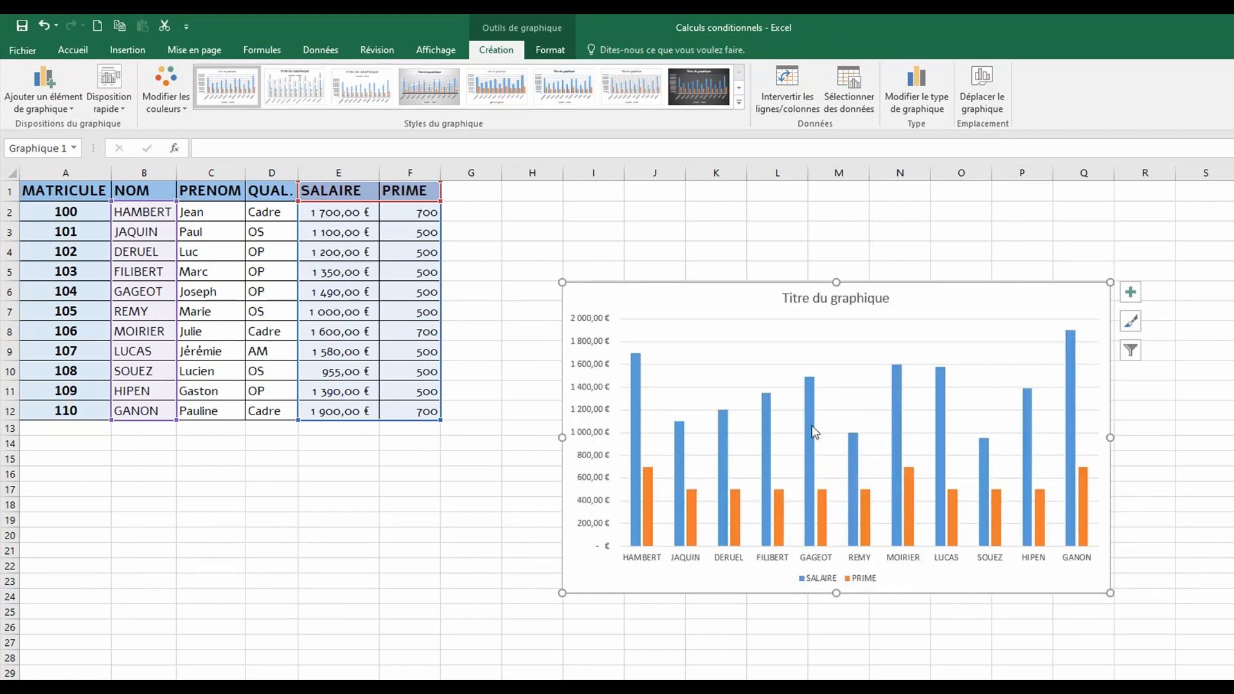
Replace the chart title's placeholder text with "Salaires bruts"
{"action": "left_click", "coordinate": [811, 300]}
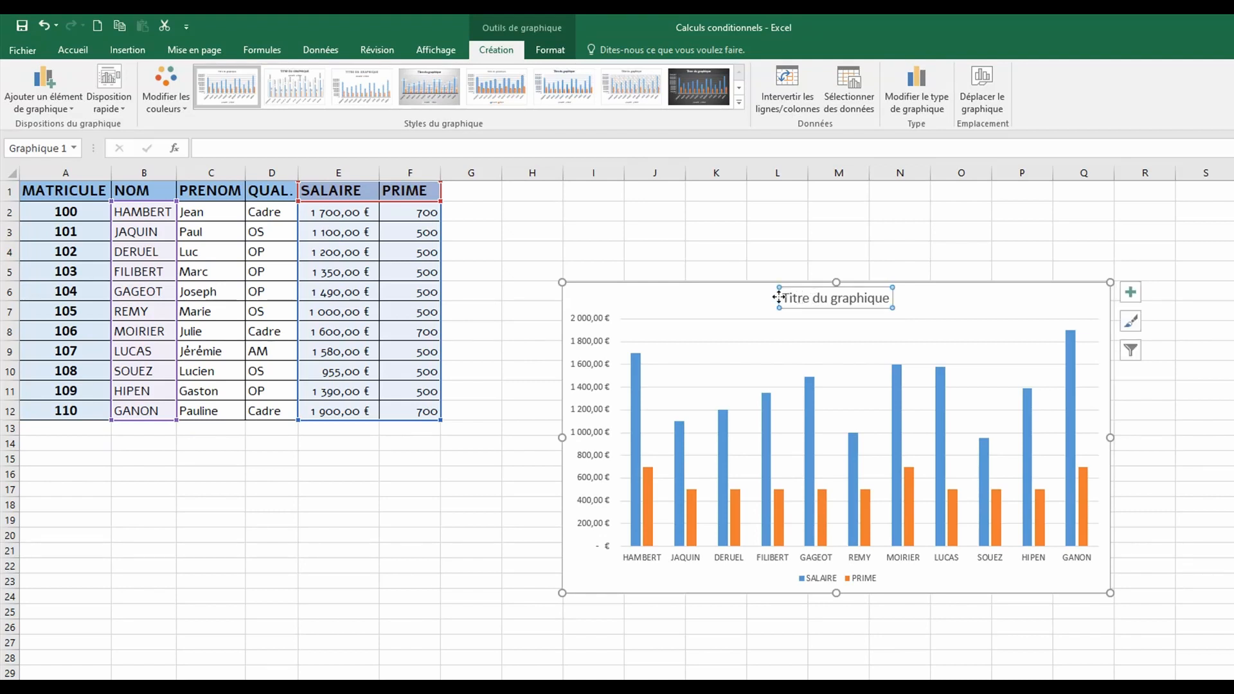
{"action": "left_click", "coordinate": [819, 297]}
{"action": "triple_click", "coordinate": [819, 296]}
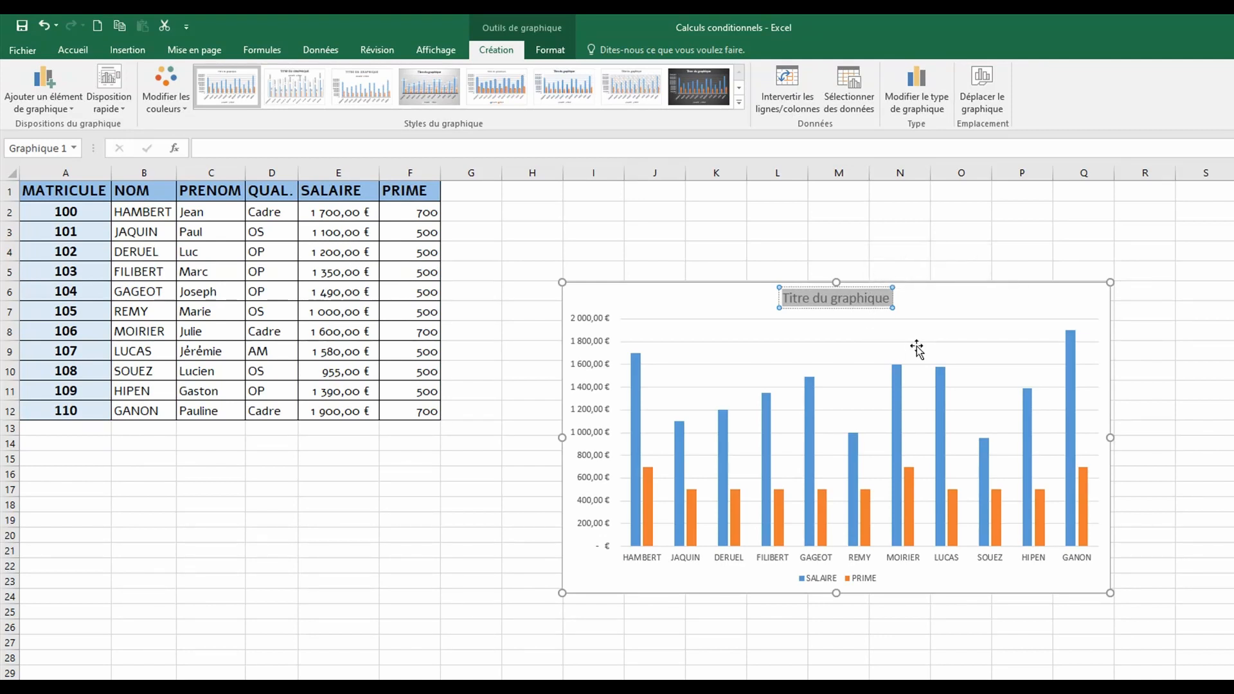
{"action": "type", "text": "Salaire"}
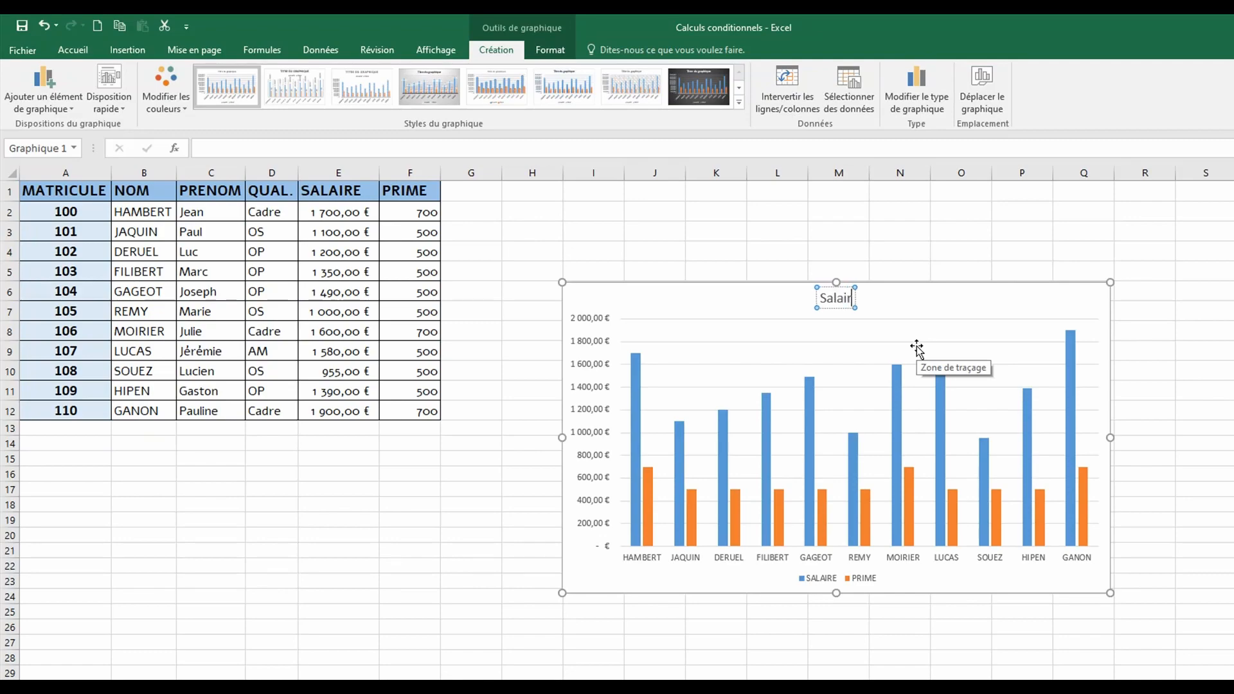
{"action": "type", "text": "s bruts"}
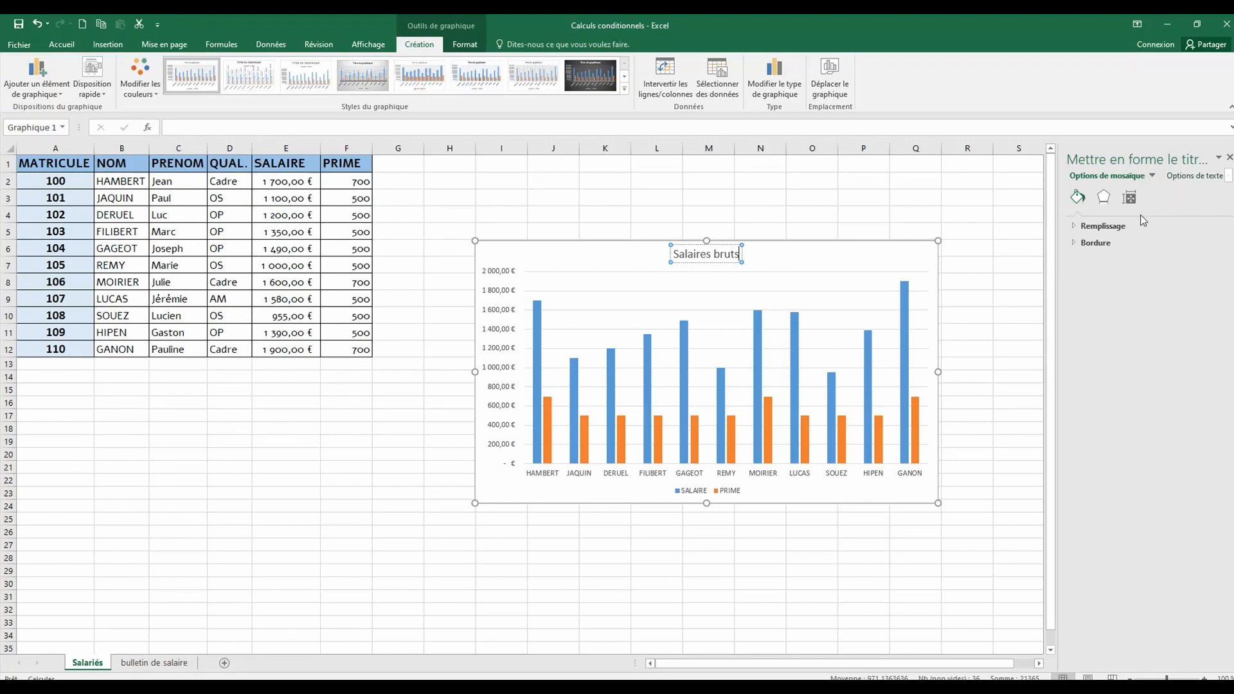
Fill the chart title's box with a gradient (Remplissage dégradé), using the light orange preset in the lightest row
{"action": "left_click", "coordinate": [1074, 227]}
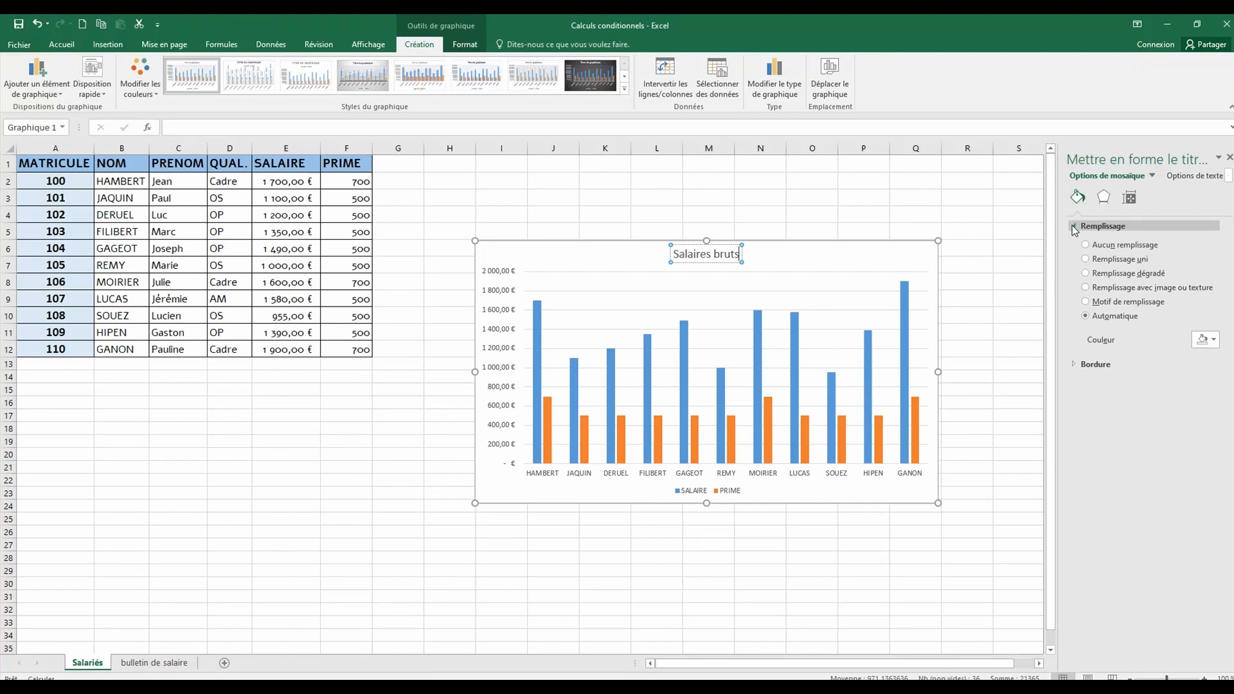
{"action": "left_click", "coordinate": [1086, 273]}
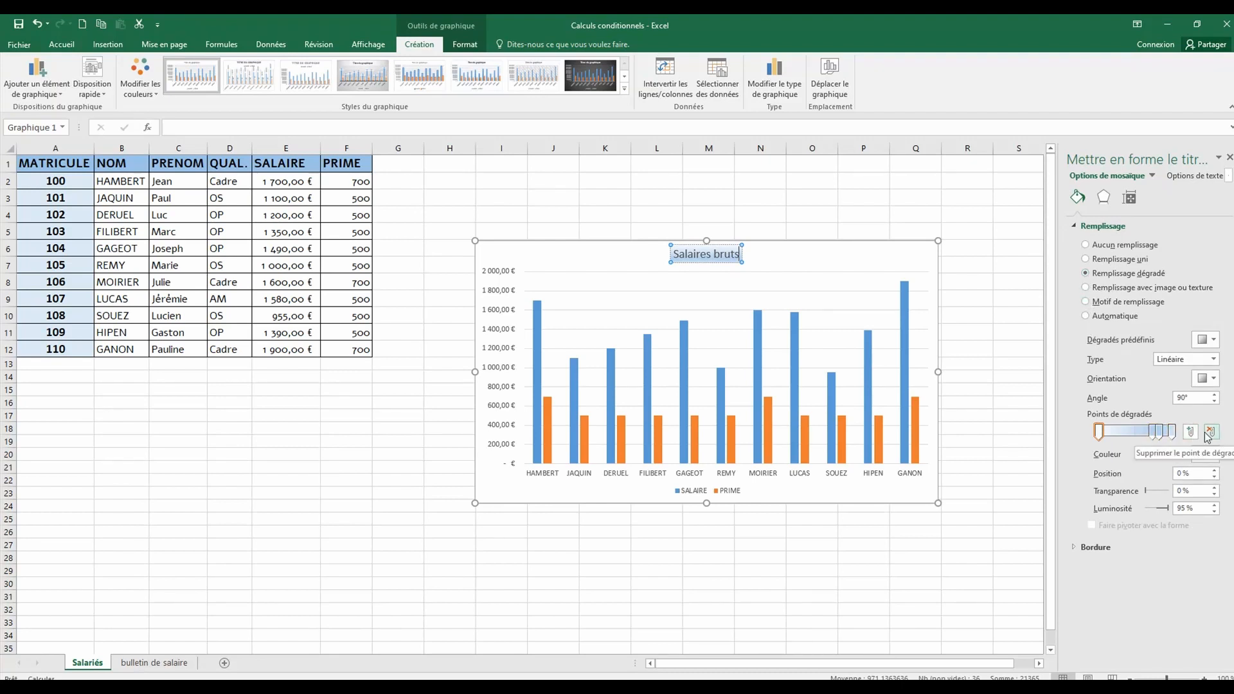
{"action": "left_click", "coordinate": [1214, 341]}
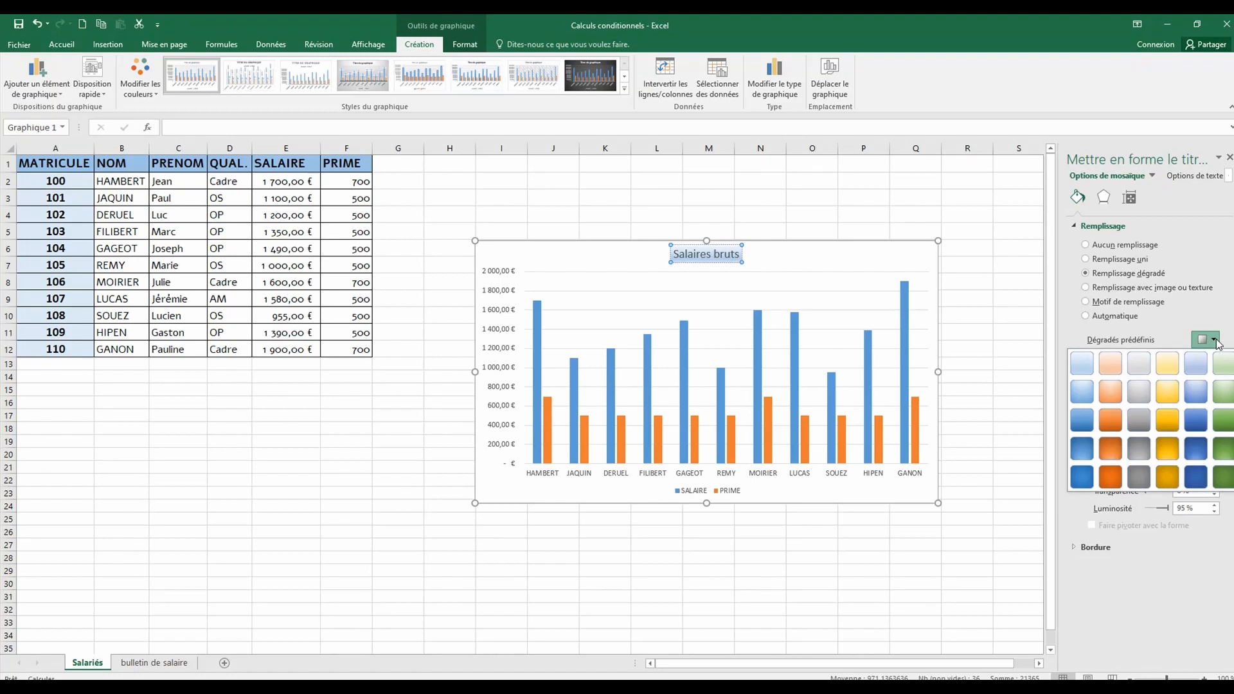
{"action": "left_click", "coordinate": [1109, 363]}
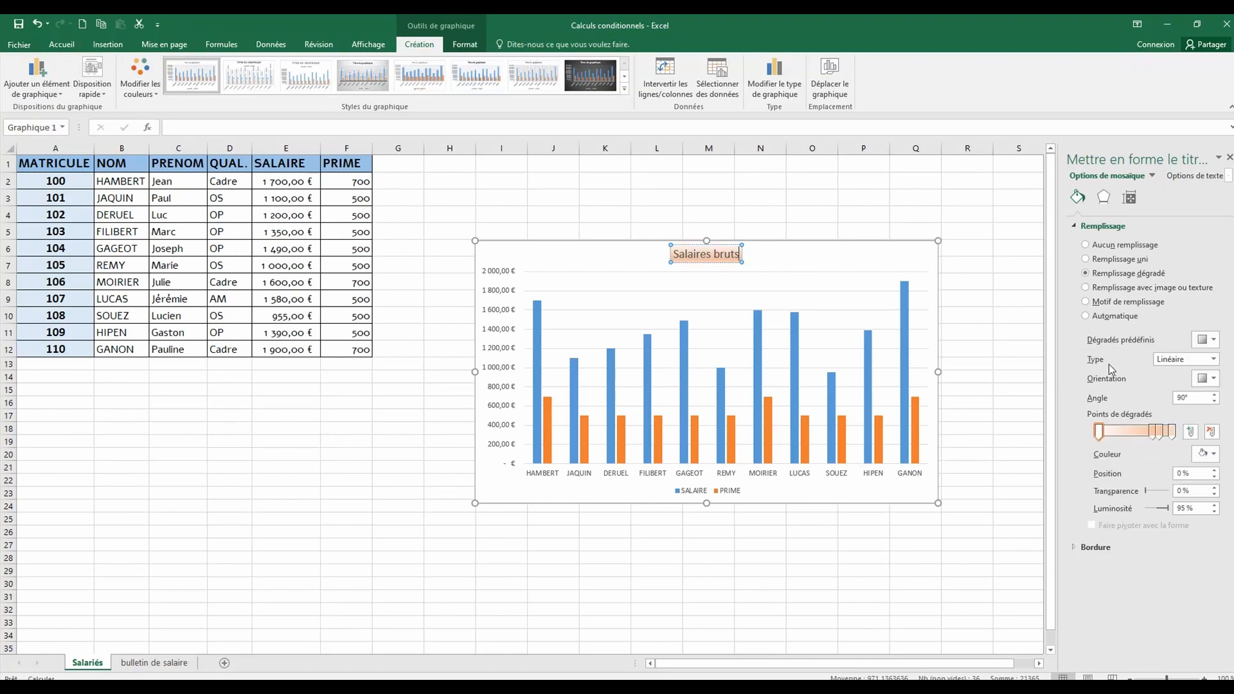
{"action": "left_click", "coordinate": [1075, 229]}
Give the title box a solid border (Trait plein) in the darkest theme orange, 1,75 pt wide
{"action": "left_click", "coordinate": [1073, 244]}
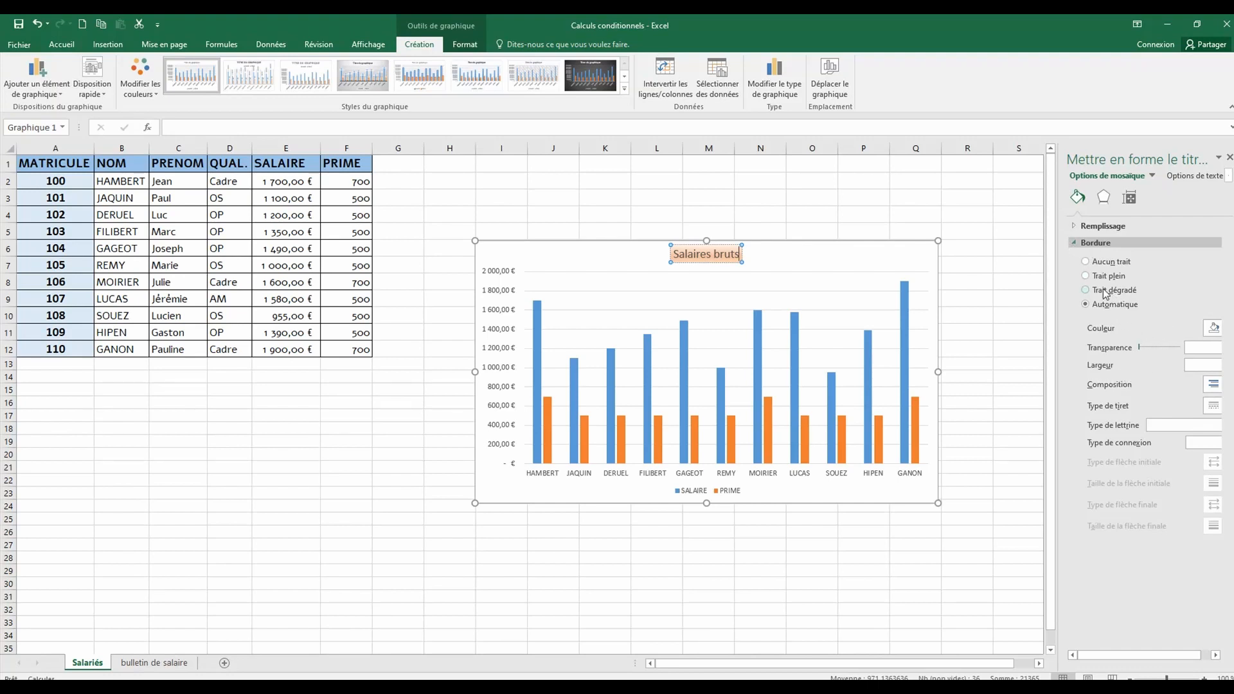
{"action": "left_click", "coordinate": [1086, 277]}
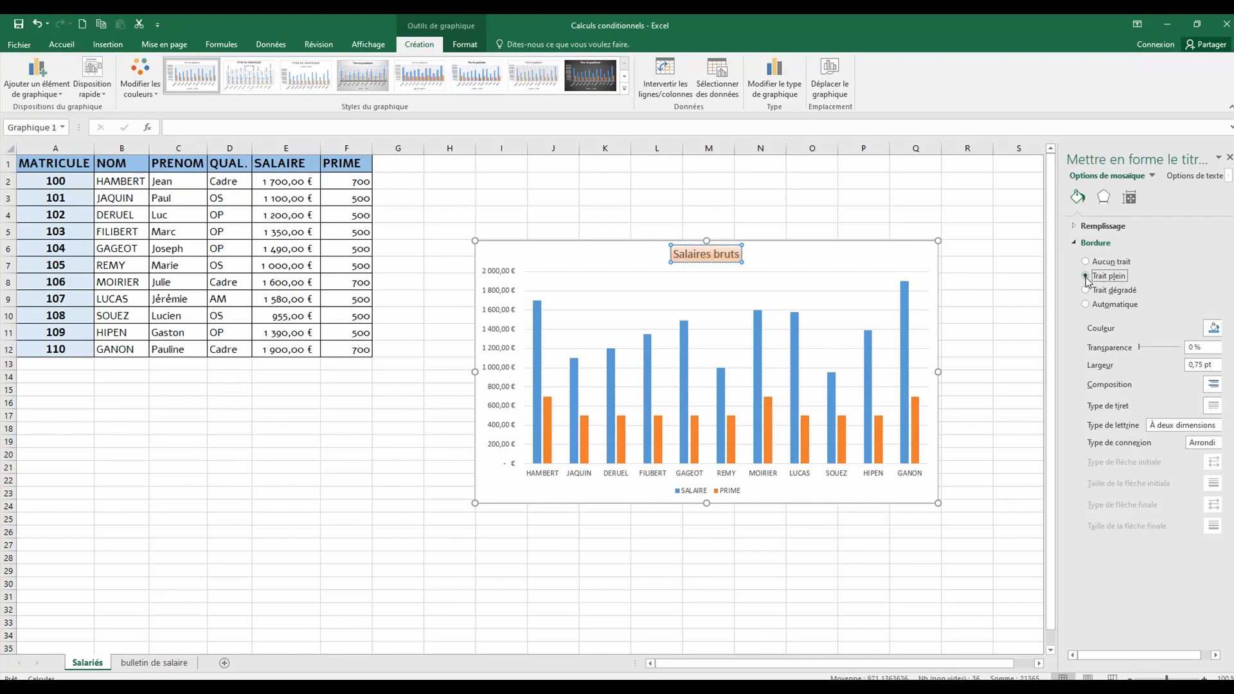
{"action": "left_click", "coordinate": [1214, 328]}
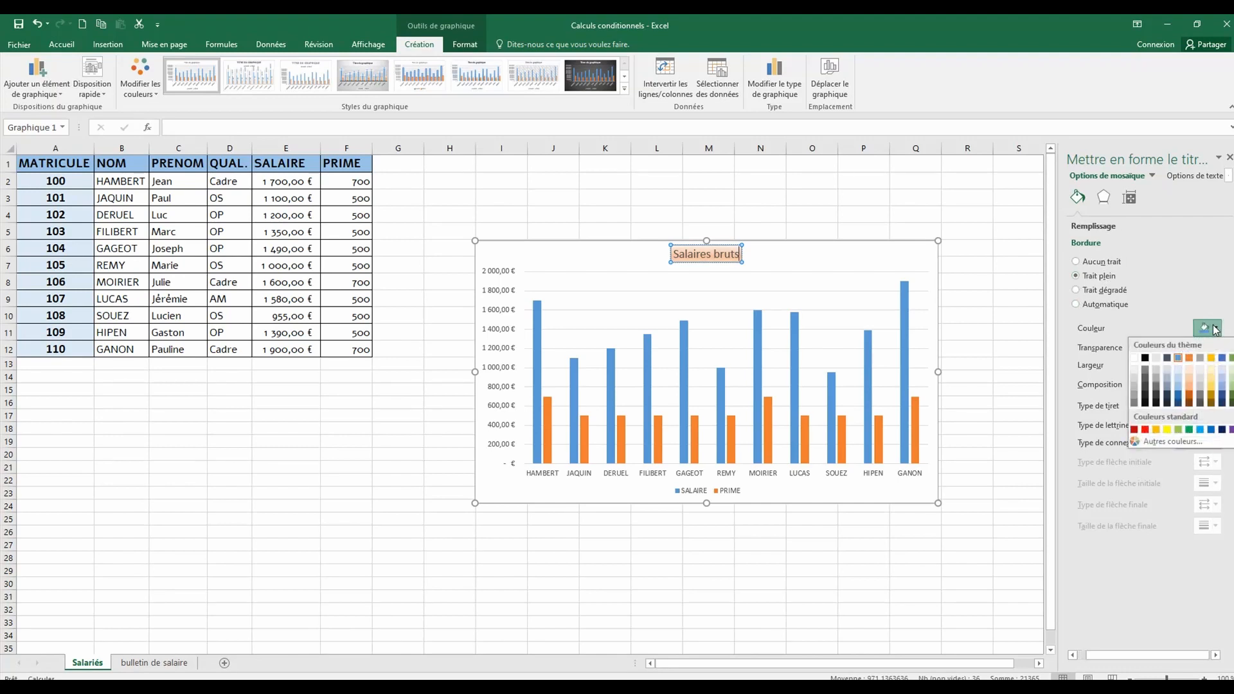
{"action": "left_click", "coordinate": [1189, 401]}
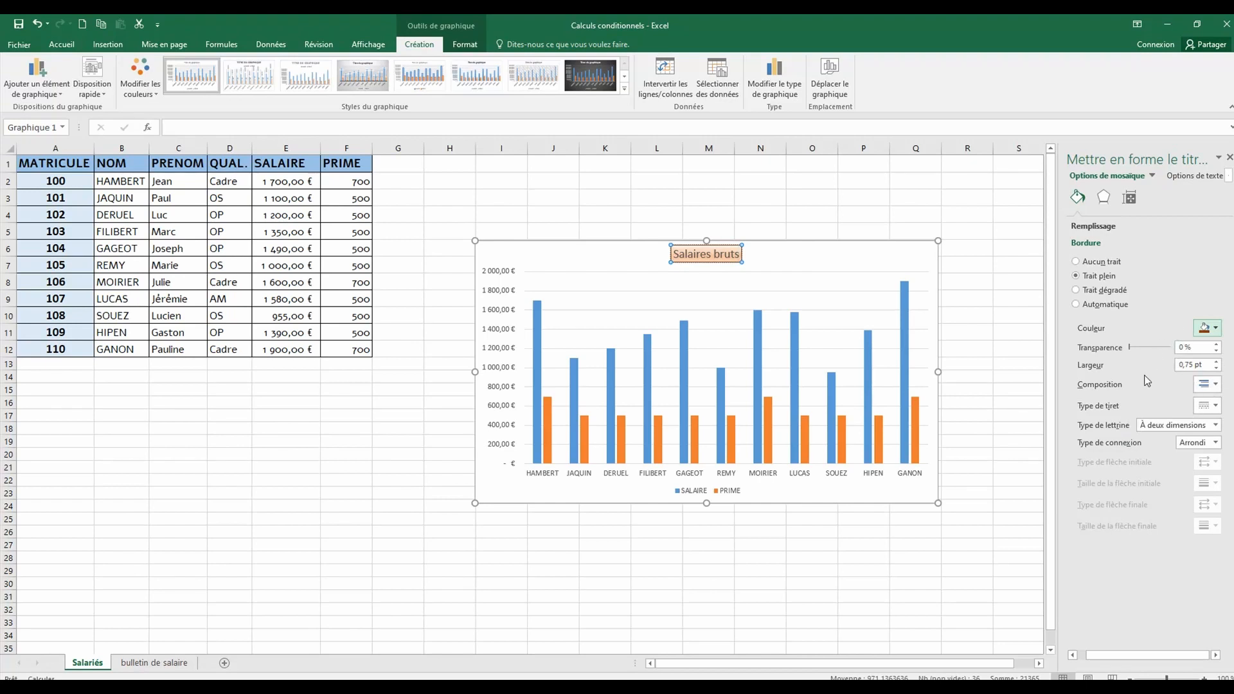
{"action": "left_click", "coordinate": [1215, 363]}
{"action": "left_click", "coordinate": [1215, 363]}
{"action": "left_click", "coordinate": [1216, 363]}
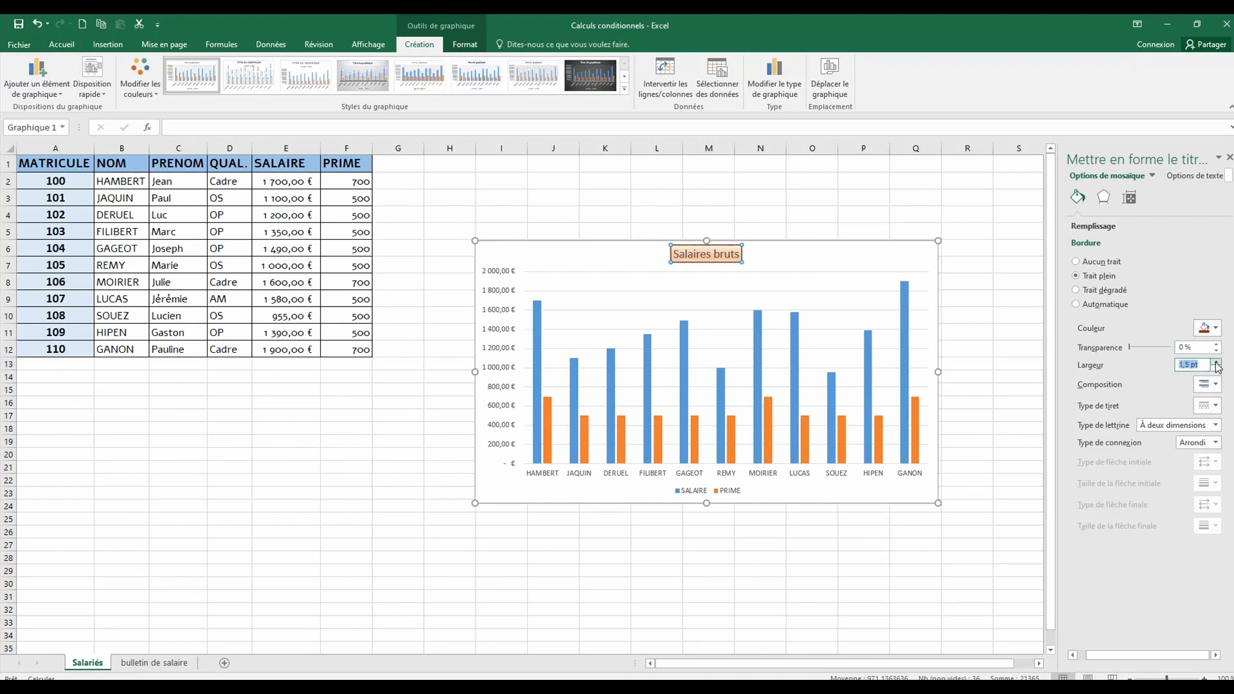
{"action": "left_click", "coordinate": [1216, 363]}
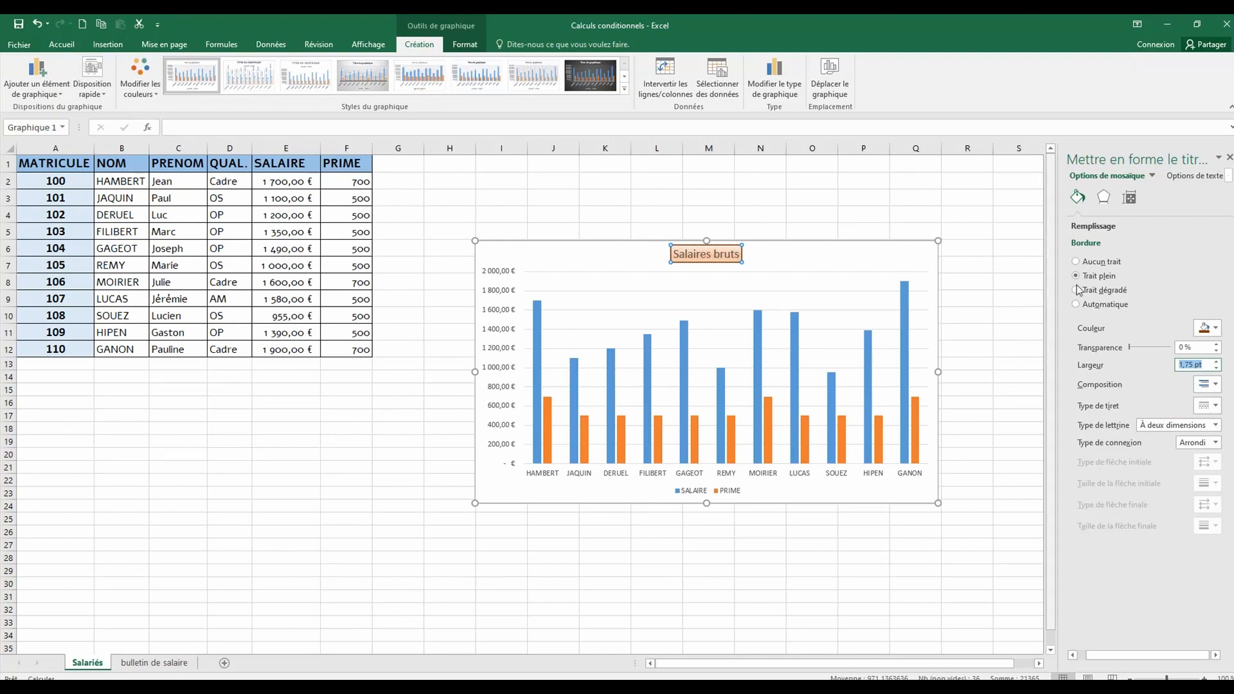
Add an outer shadow (Externe) to the chart title's box, using the preset offset straight down at 90°
{"action": "left_click", "coordinate": [1104, 197]}
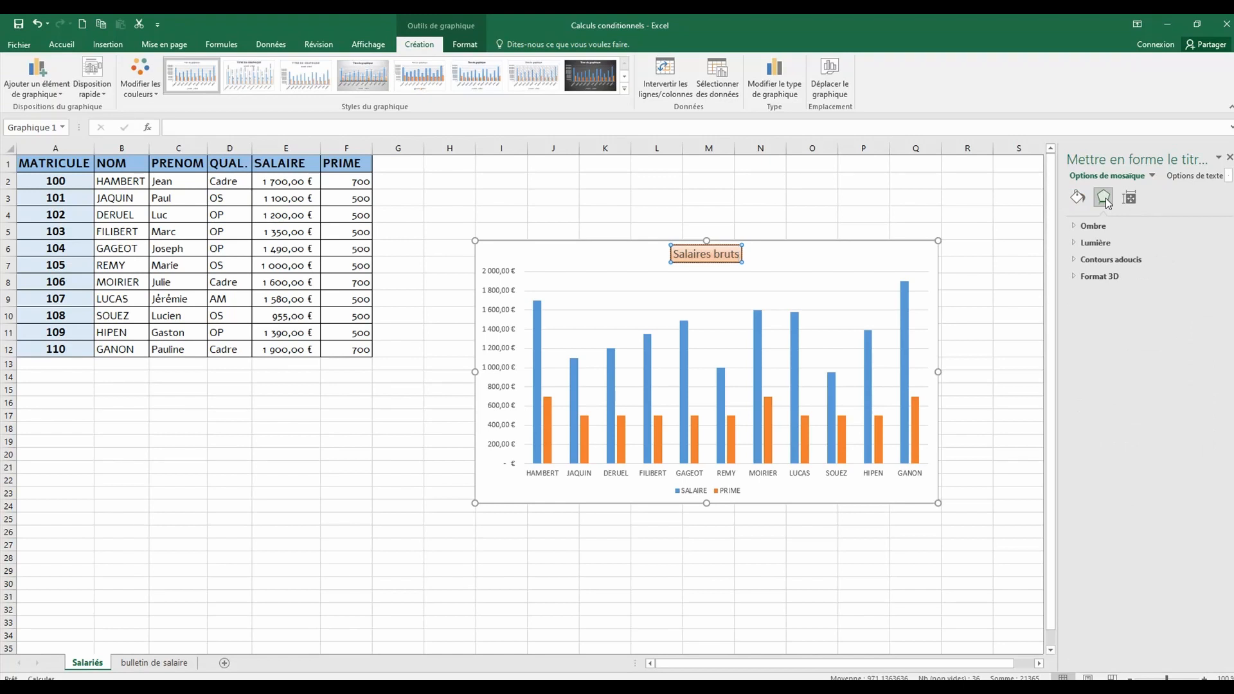
{"action": "left_click", "coordinate": [1077, 227]}
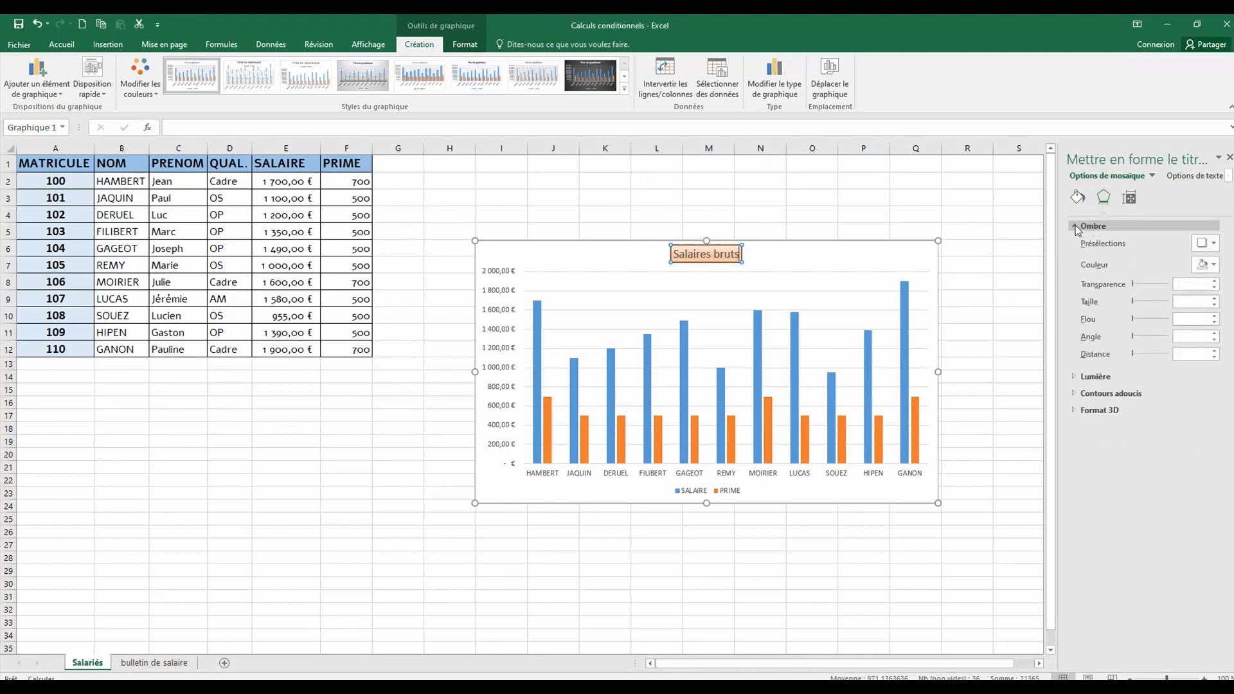
{"action": "left_click", "coordinate": [1214, 244]}
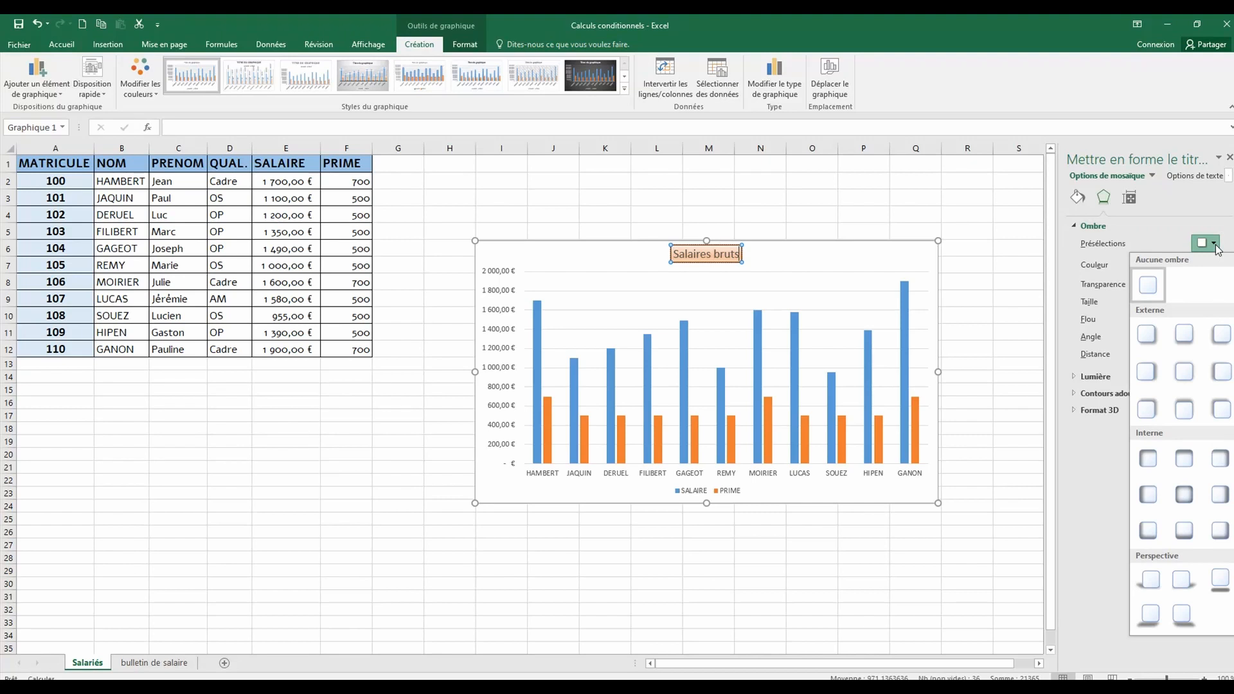
{"action": "left_click", "coordinate": [1185, 337]}
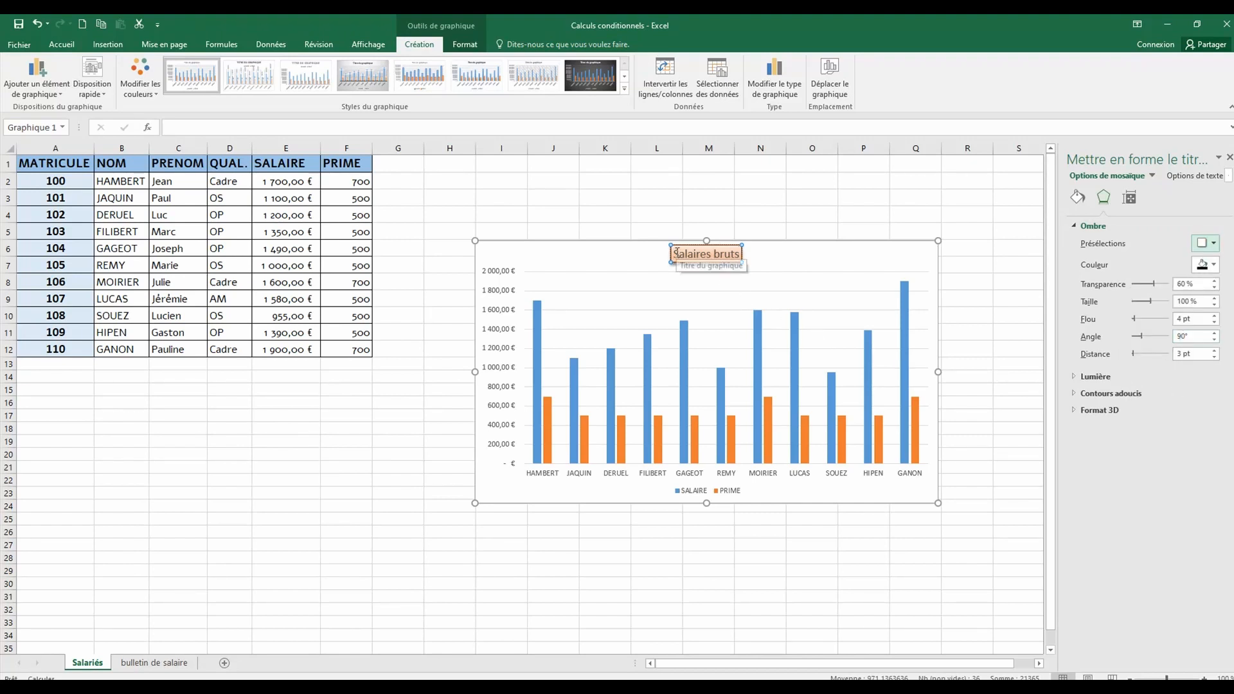
Change the "Salaires bruts" title text to the Agency FB font at size 20
{"action": "left_click_drag", "start_coordinate": [676, 253], "coordinate": [744, 254]}
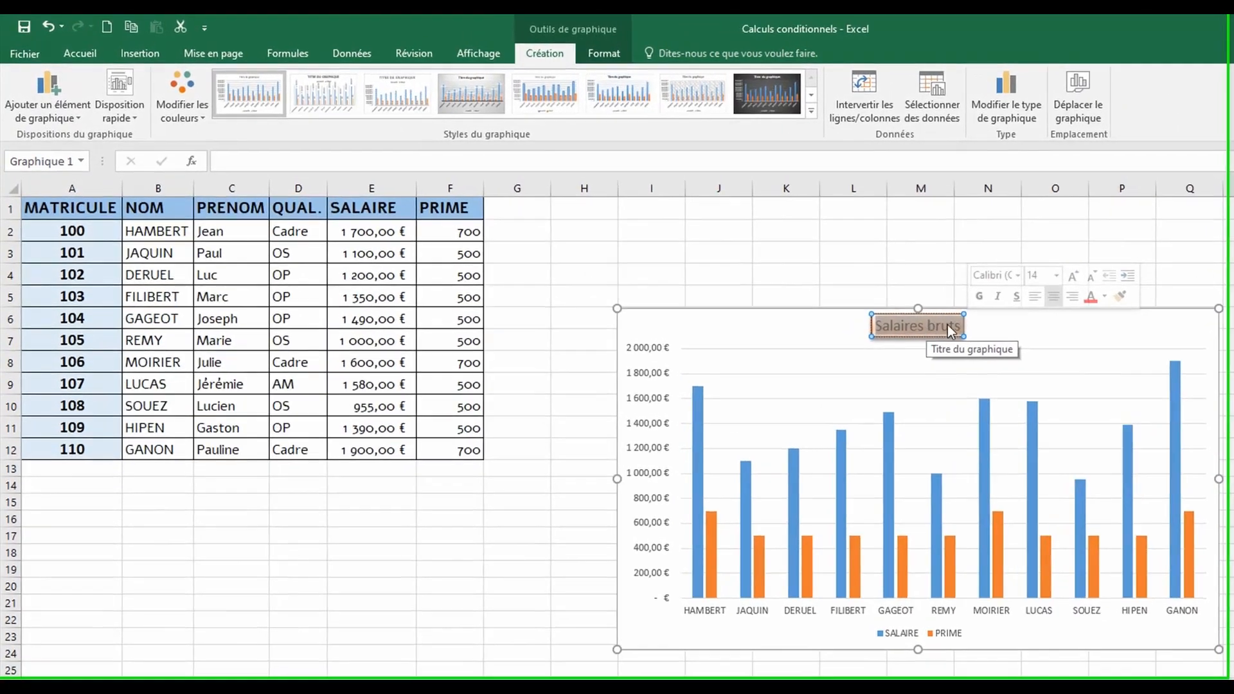
{"action": "left_click", "coordinate": [1026, 278]}
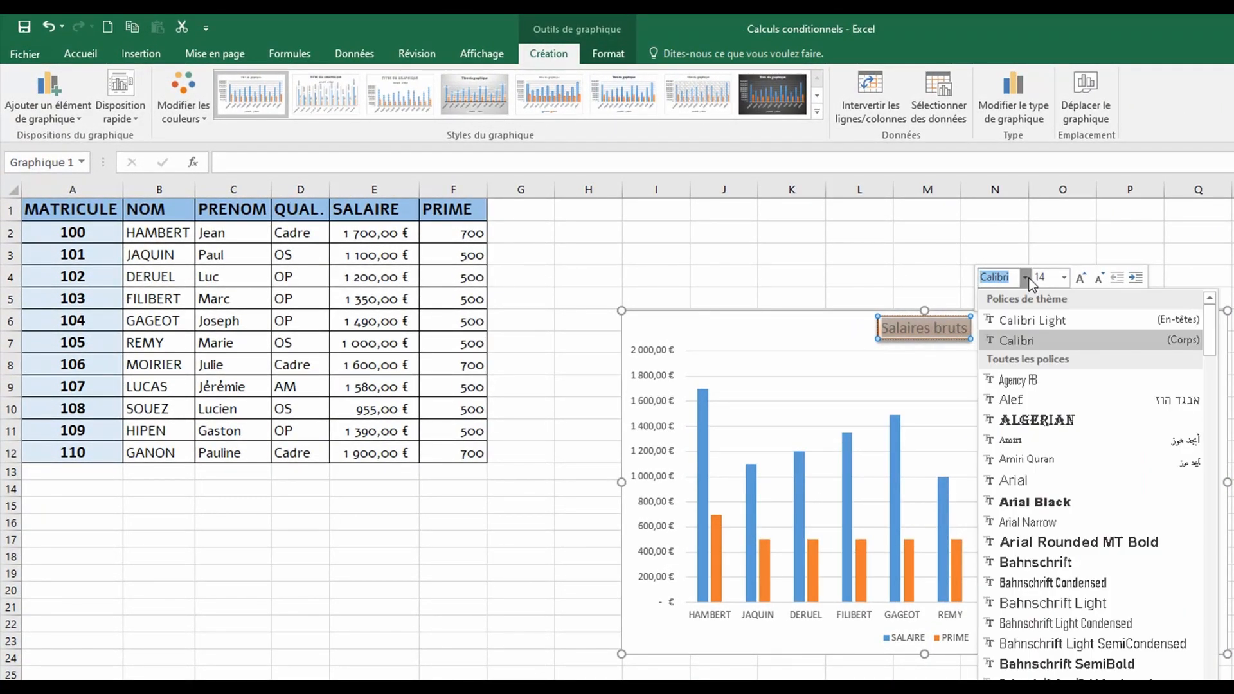
{"action": "left_click", "coordinate": [1025, 379]}
{"action": "left_click", "coordinate": [1065, 281]}
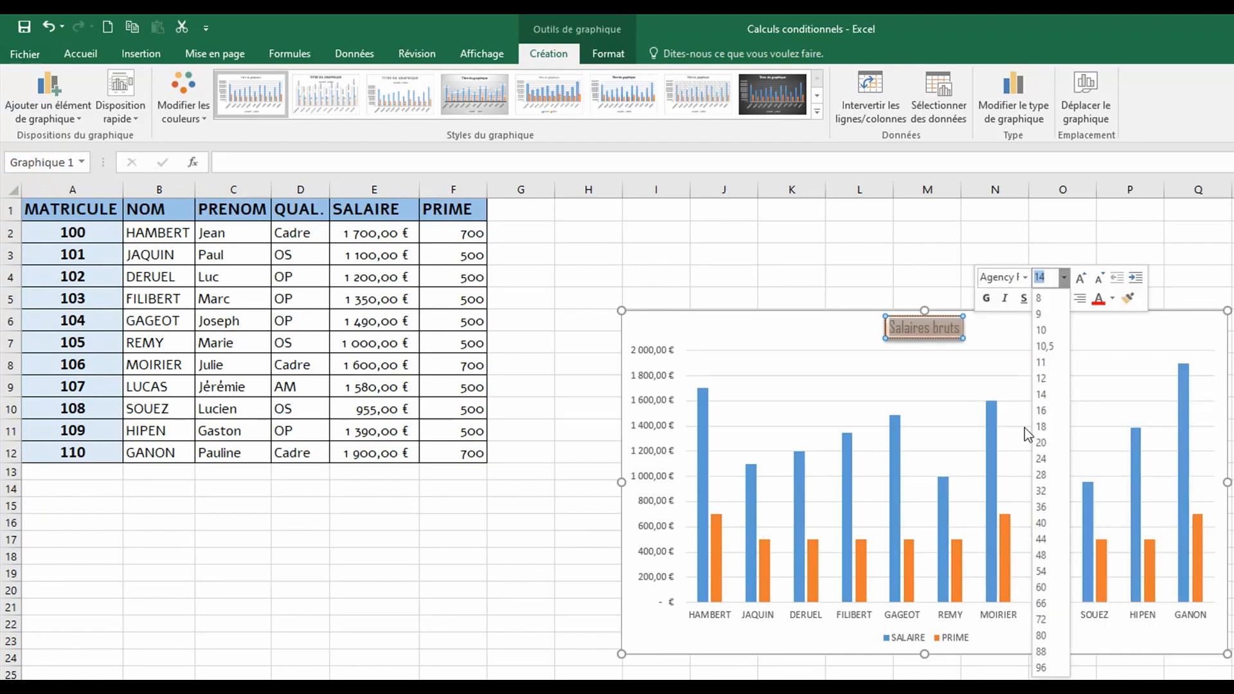
{"action": "left_click", "coordinate": [1051, 446]}
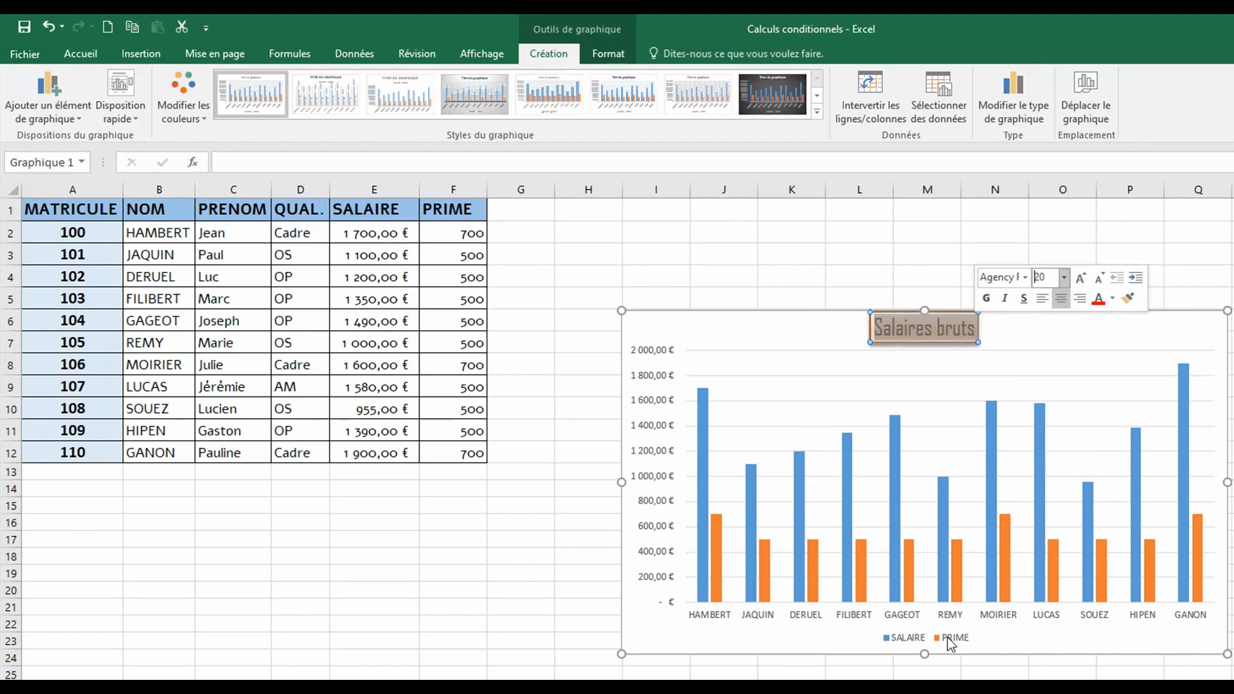
{"action": "left_click", "coordinate": [903, 639]}
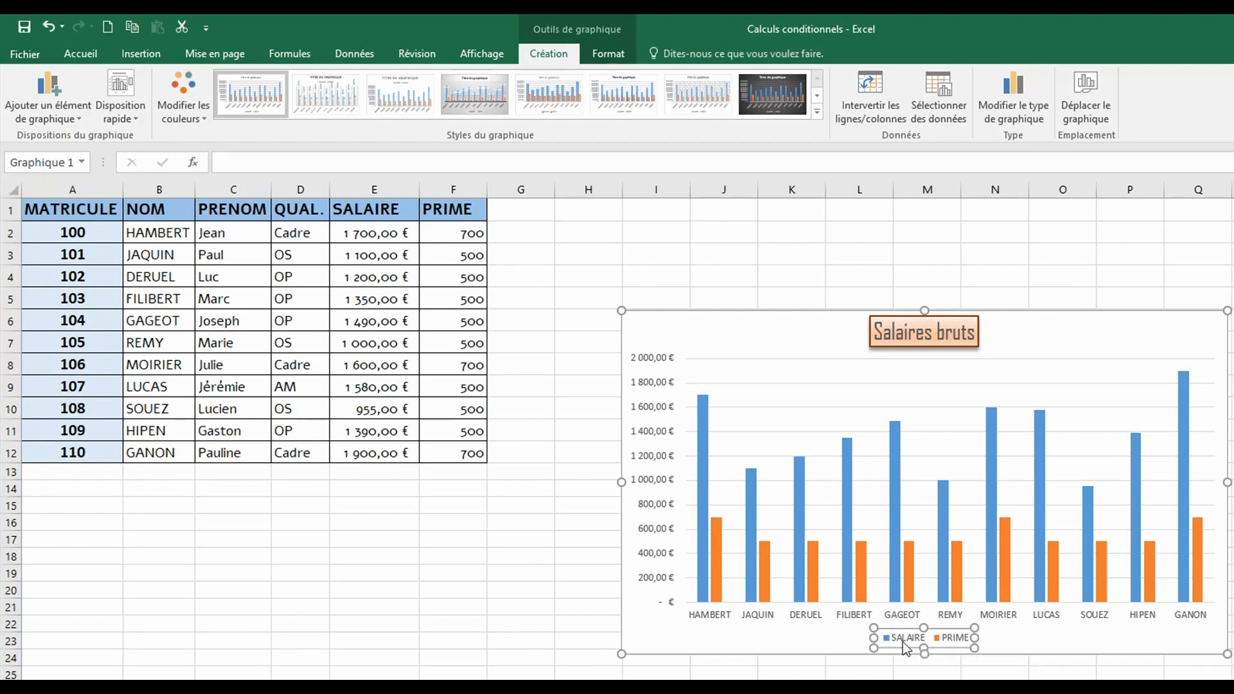
{"action": "left_click", "coordinate": [904, 640]}
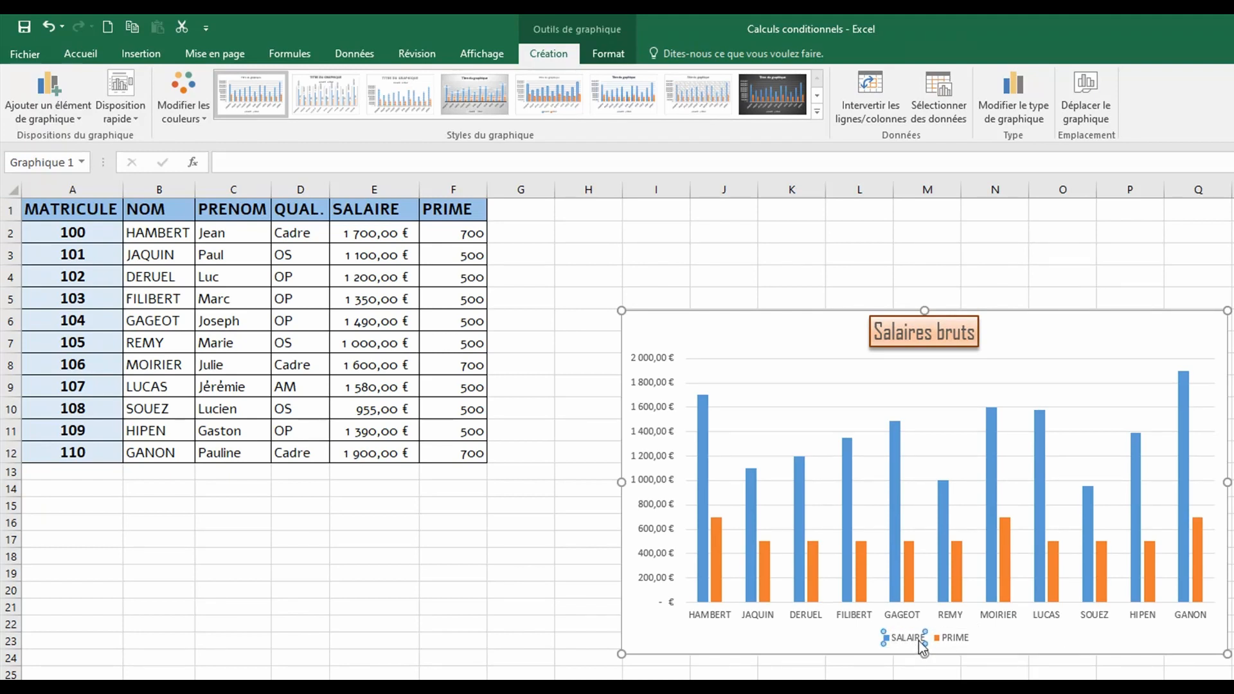
{"action": "left_click", "coordinate": [957, 638]}
Apply the chart style with the dark grey gradient background and white bold title to the whole chart
{"action": "left_click", "coordinate": [630, 313]}
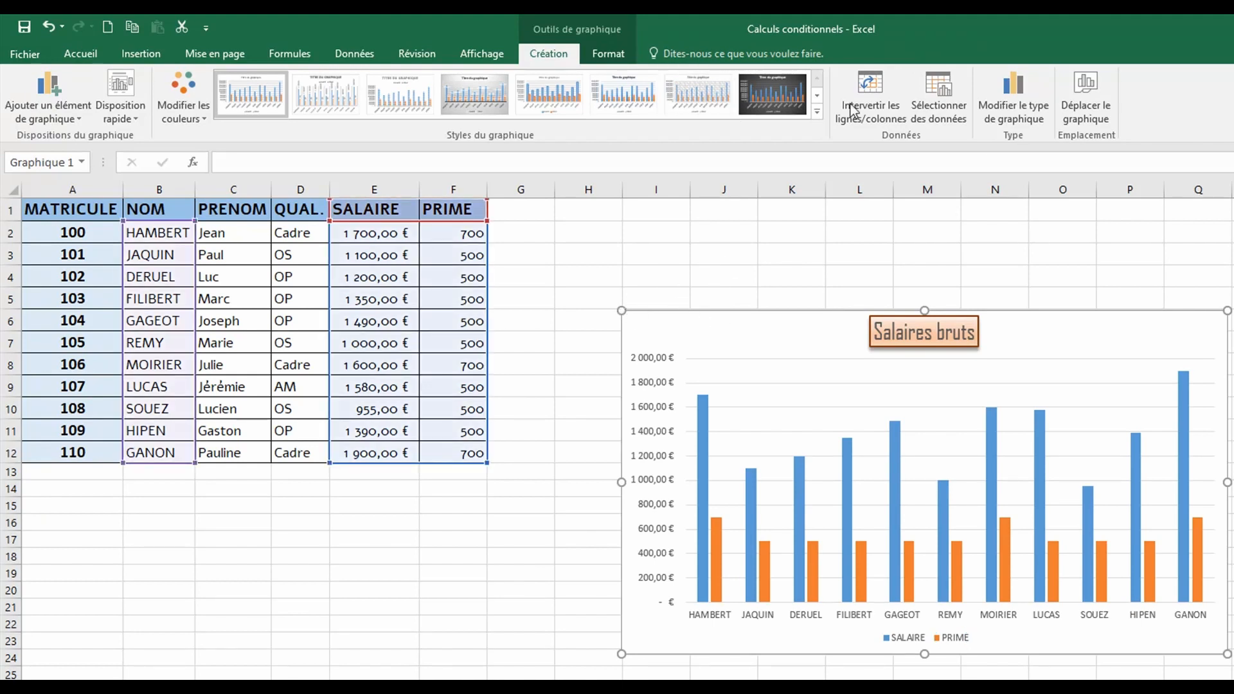
{"action": "left_click", "coordinate": [818, 113]}
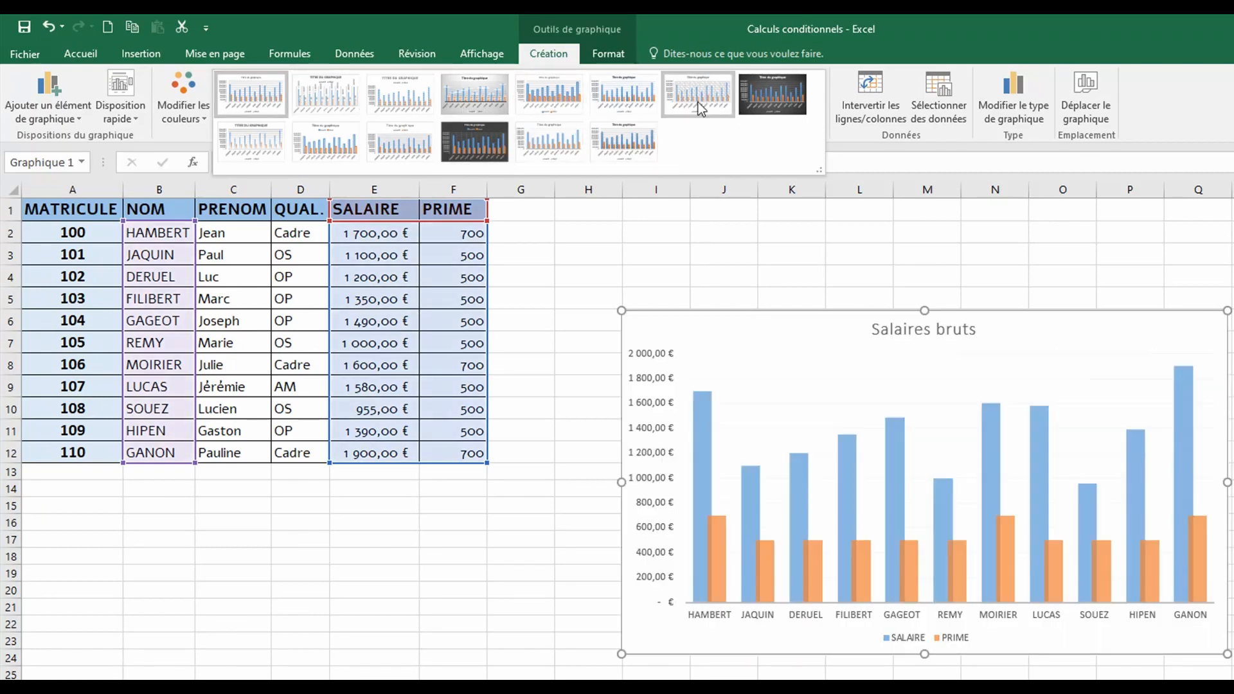
{"action": "left_click", "coordinate": [772, 94]}
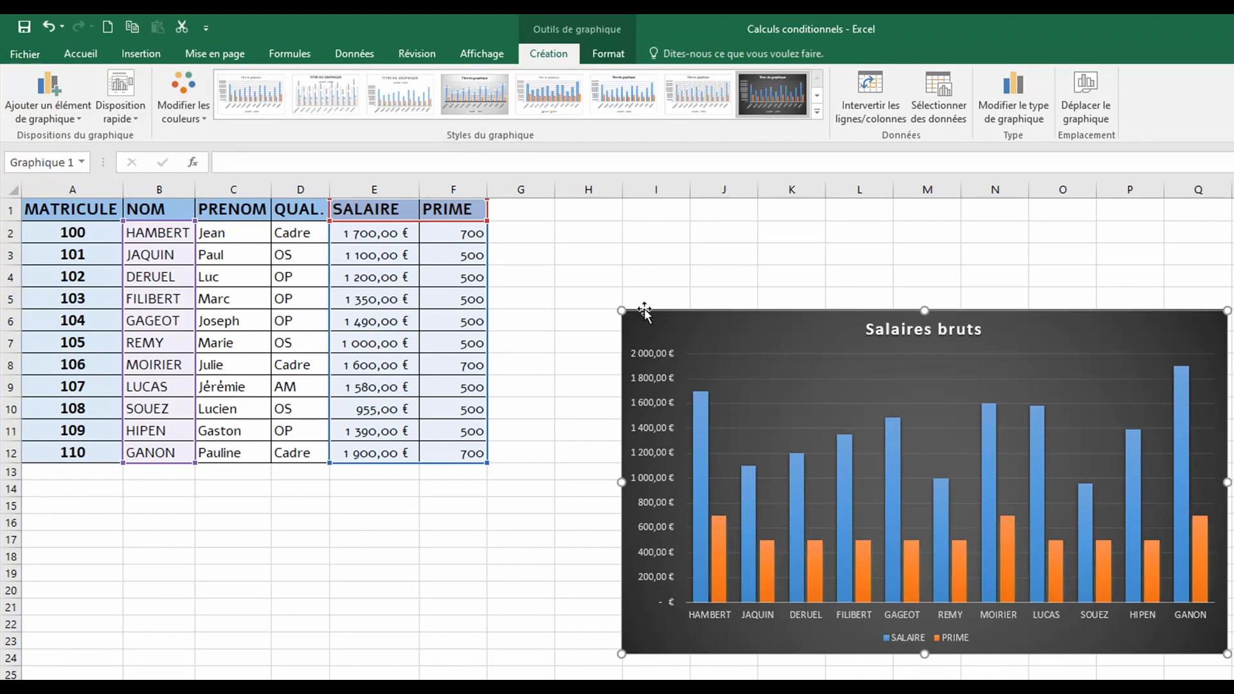
Place the chart legend to the right of the plot with the Droite option
{"action": "left_click", "coordinate": [83, 116]}
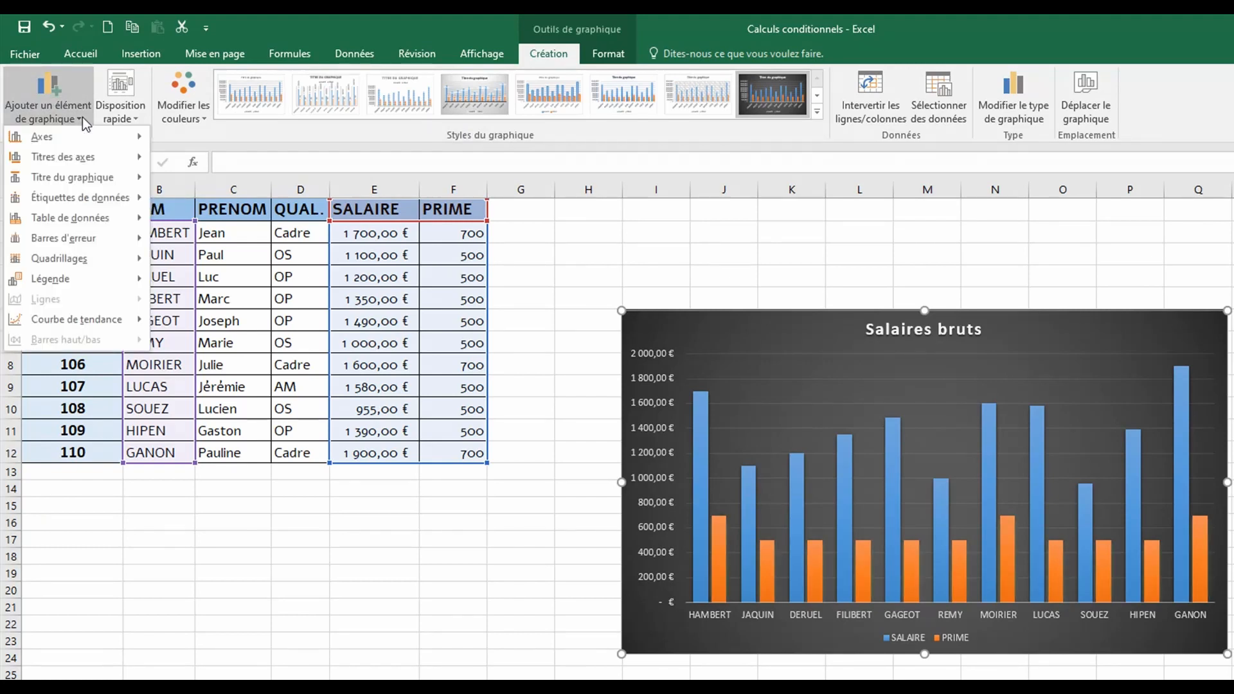
{"action": "mouse_move", "coordinate": [77, 140]}
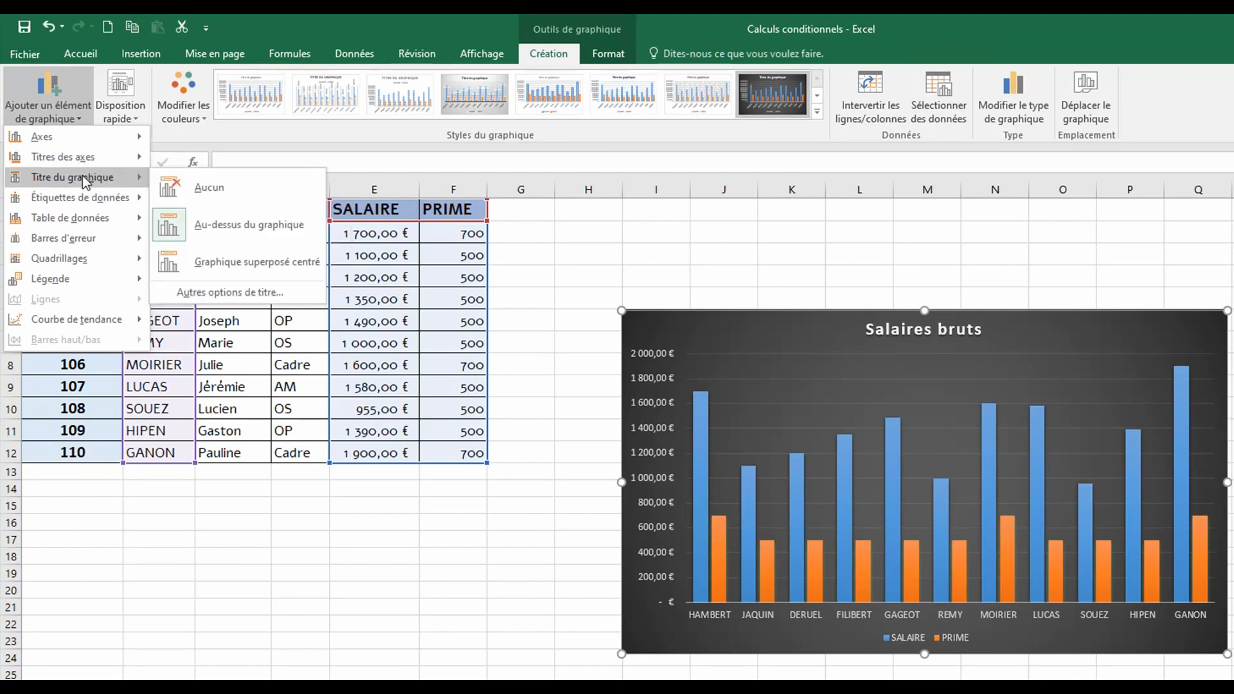
{"action": "mouse_move", "coordinate": [90, 196]}
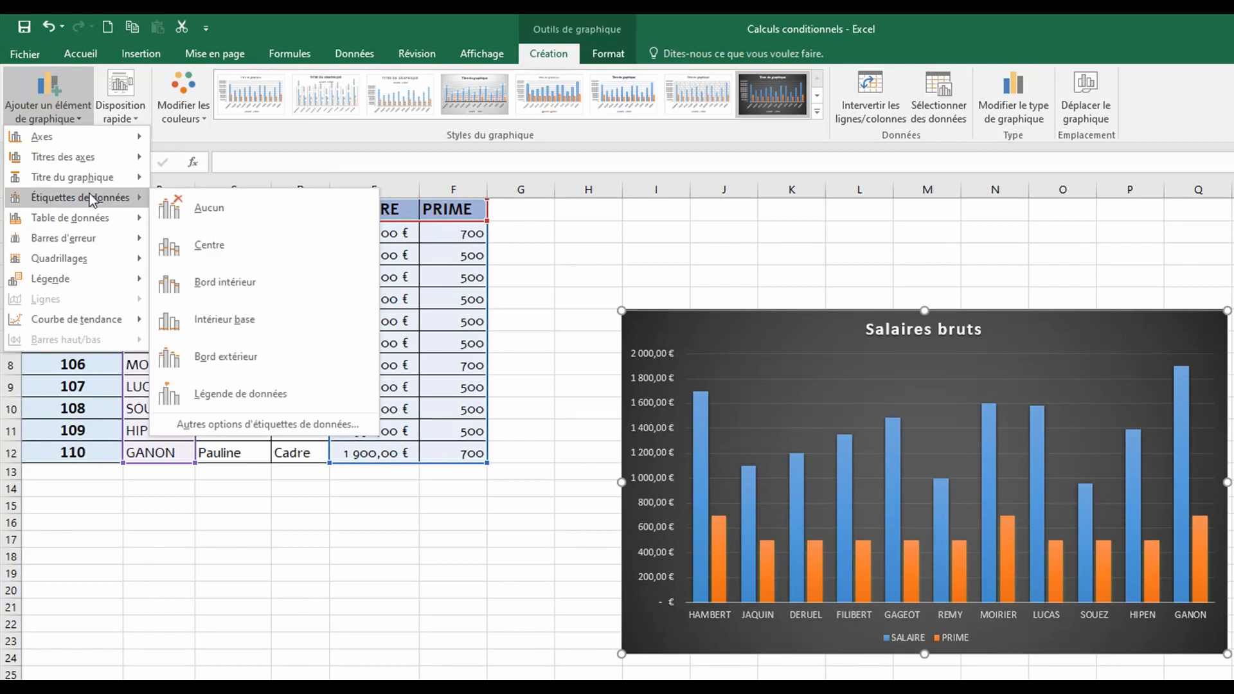
{"action": "mouse_move", "coordinate": [90, 218]}
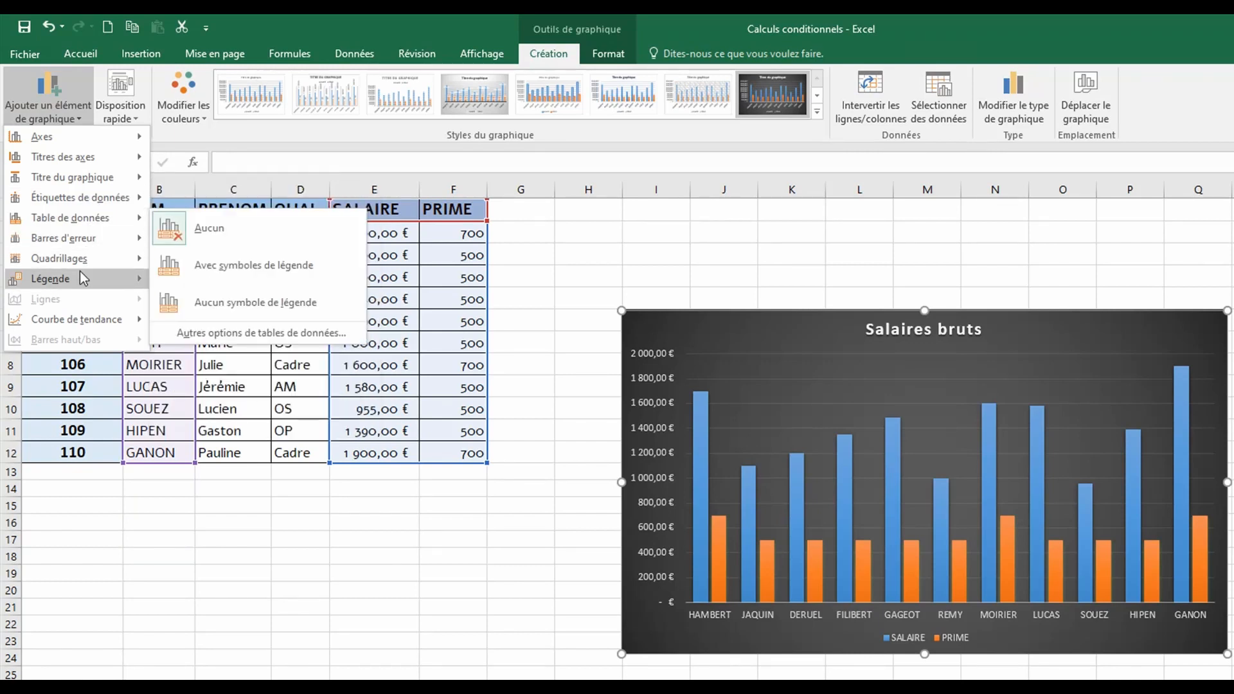
{"action": "mouse_move", "coordinate": [78, 284]}
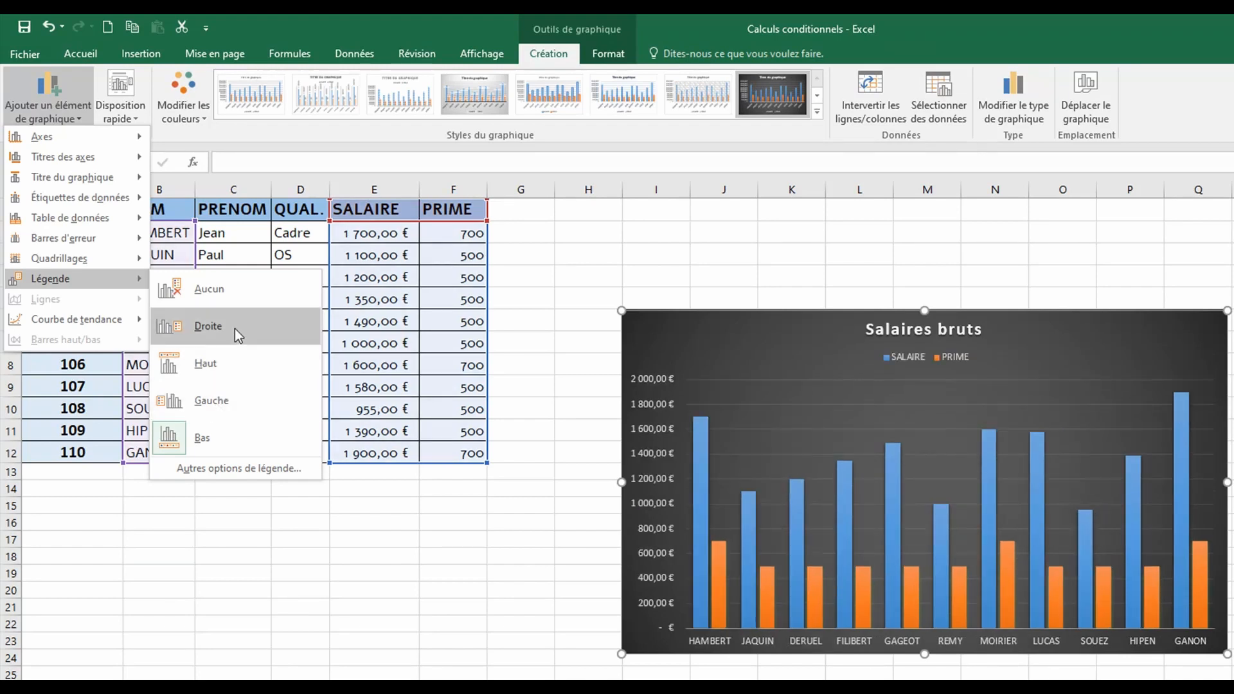
{"action": "left_click", "coordinate": [237, 323]}
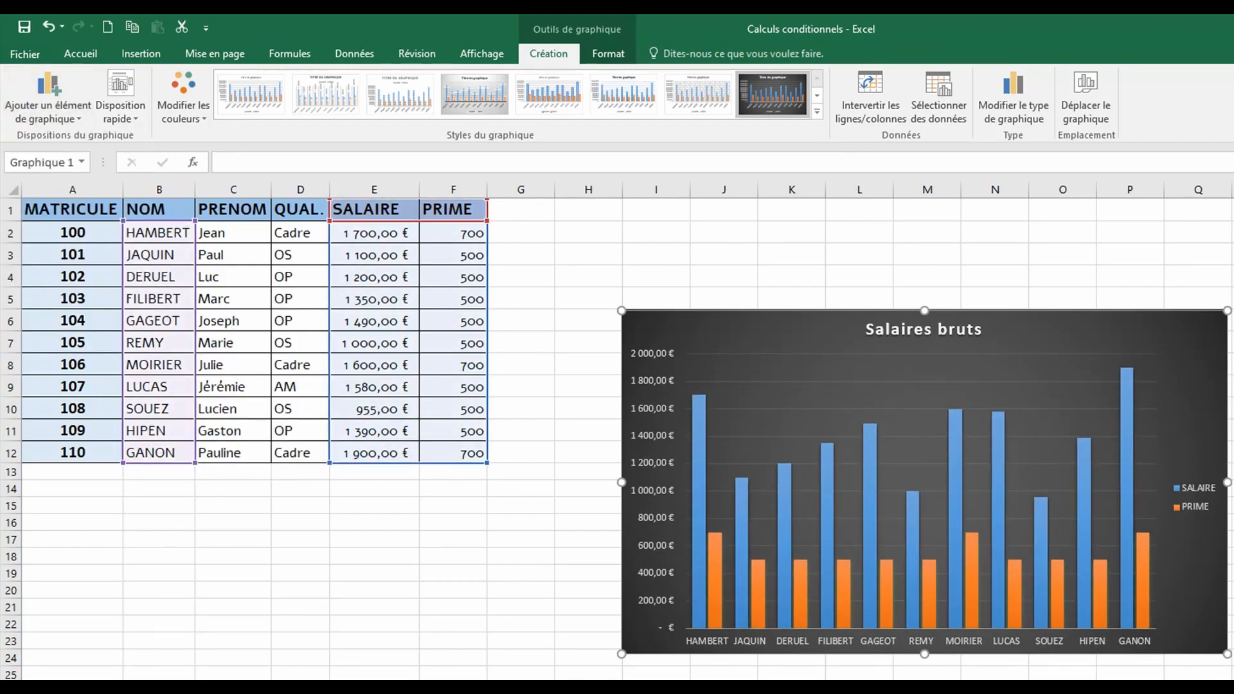
Change the chart type to the 3D clustered column, Histogramme groupé 3D, with salary and bonus as the two series
{"action": "left_click", "coordinate": [1022, 115]}
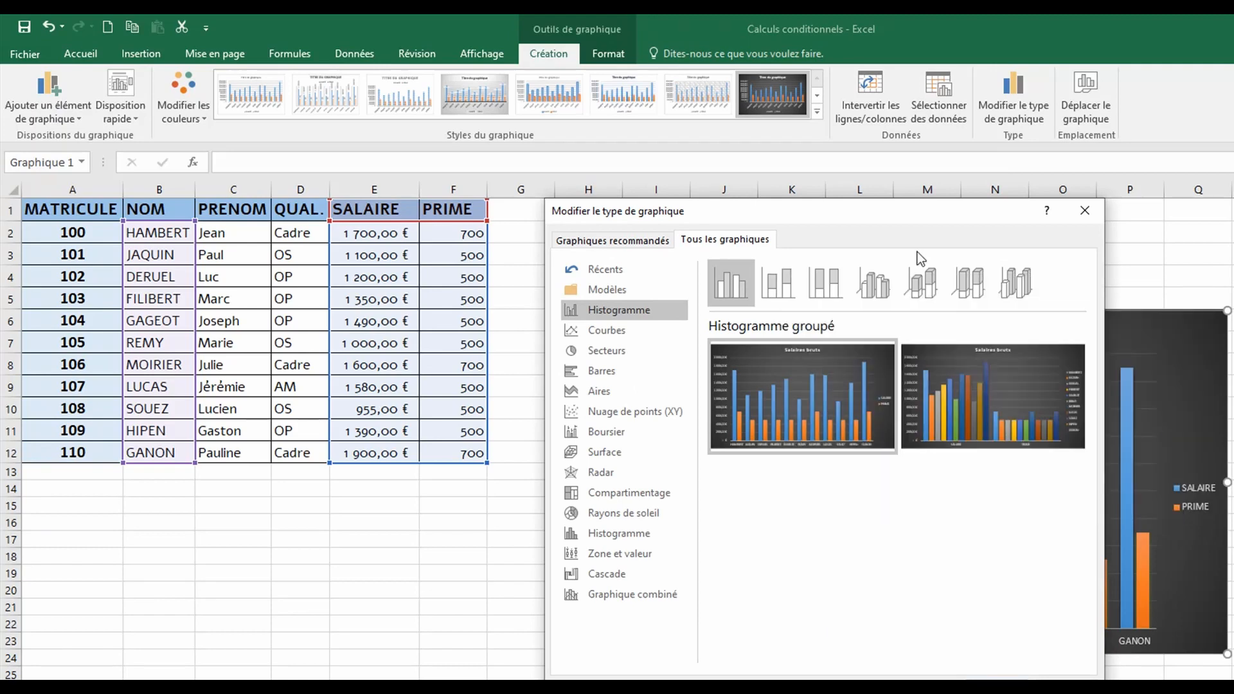
{"action": "left_click", "coordinate": [884, 286]}
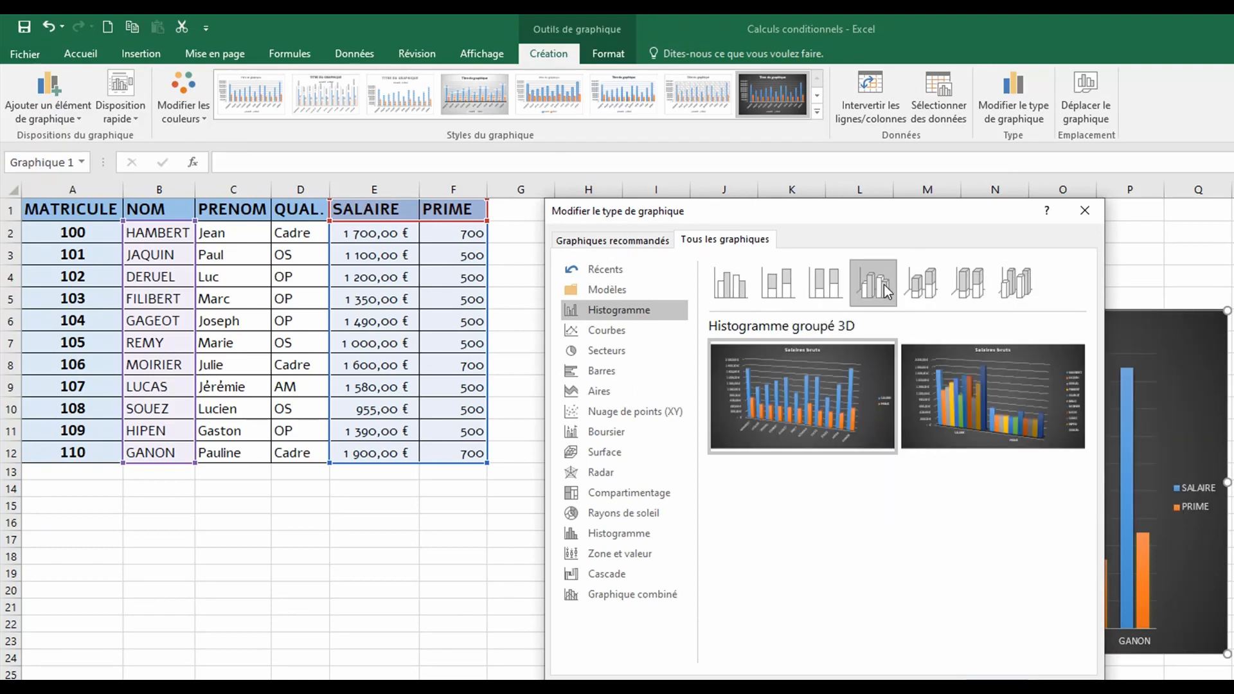
{"action": "mouse_move", "coordinate": [792, 419]}
{"action": "left_click", "coordinate": [983, 678]}
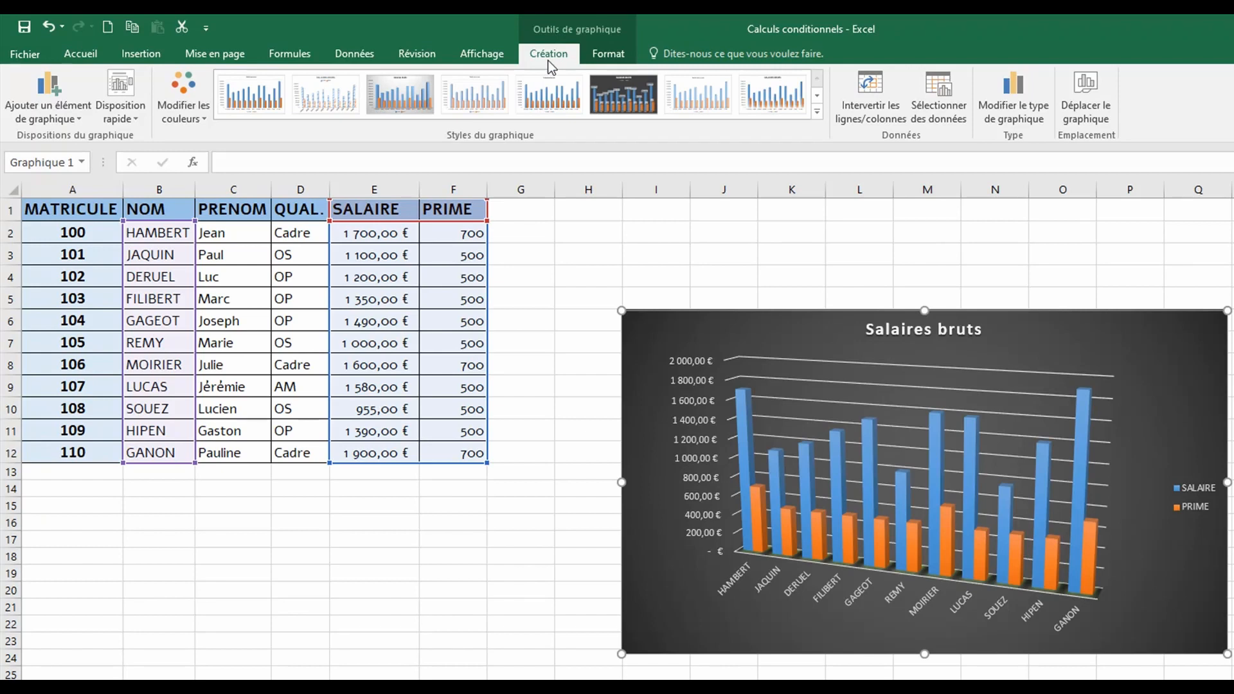
Fill the text of the chart title "Salaires bruts" with the standard light blue colour
{"action": "left_click", "coordinate": [615, 54]}
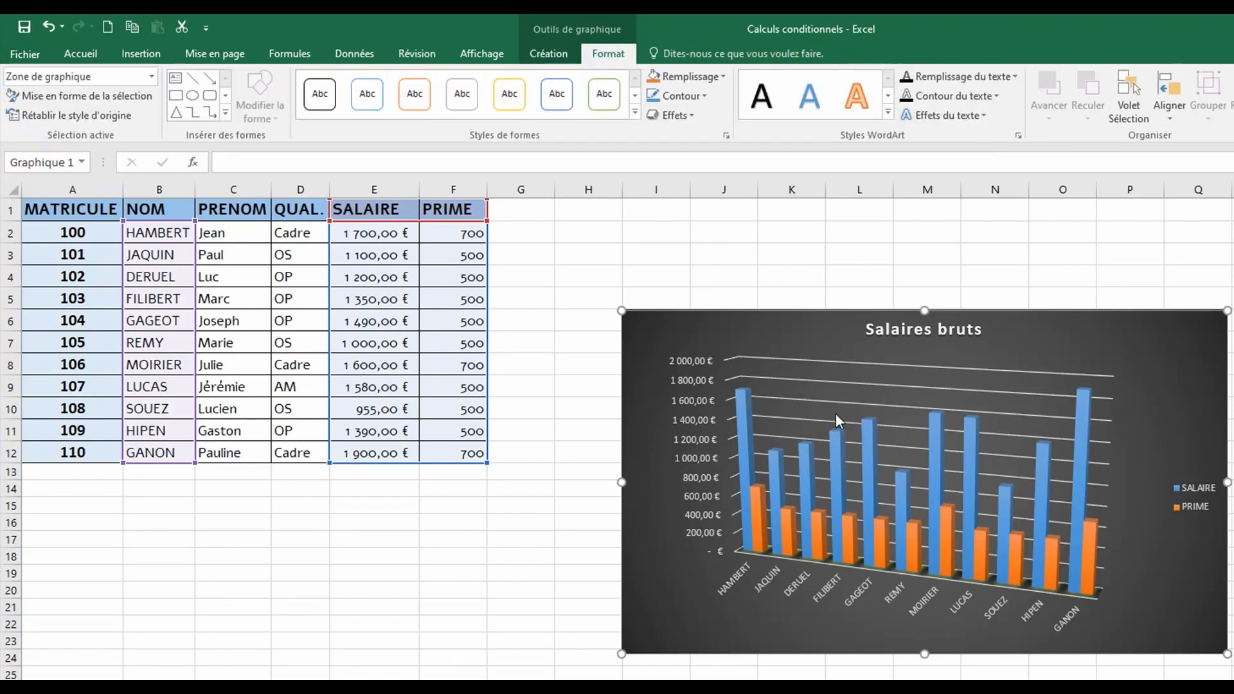
{"action": "left_click", "coordinate": [894, 329]}
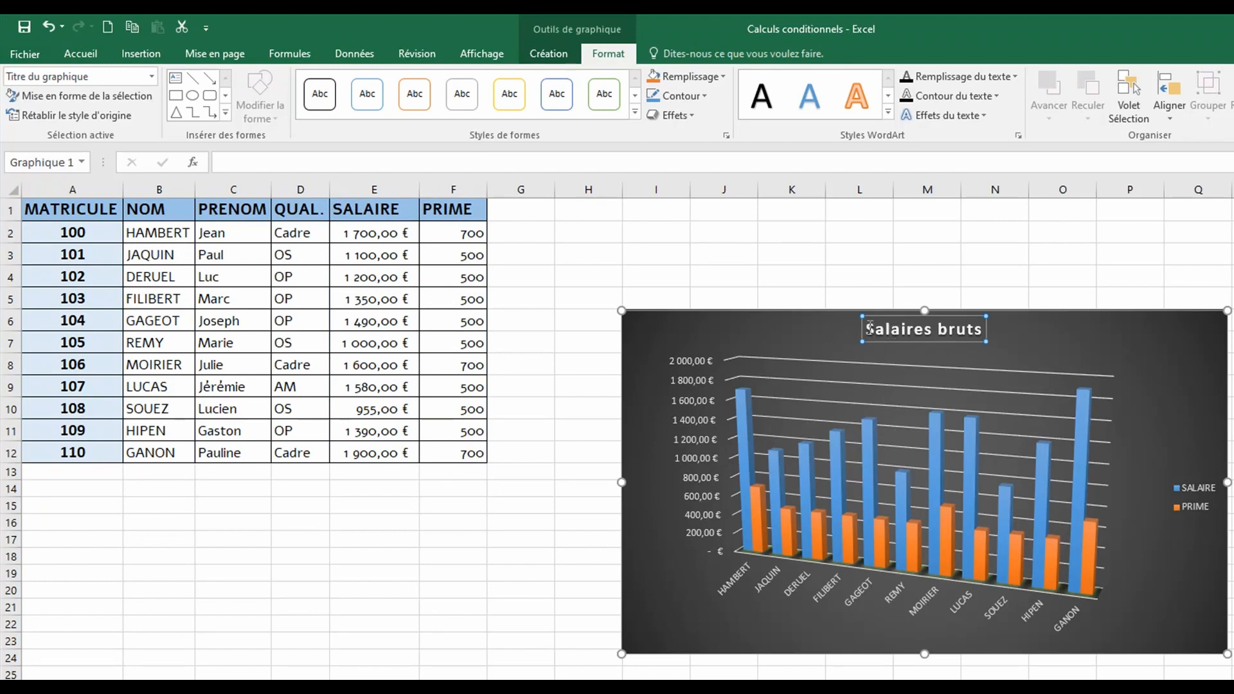
{"action": "left_click_drag", "start_coordinate": [869, 329], "coordinate": [971, 328]}
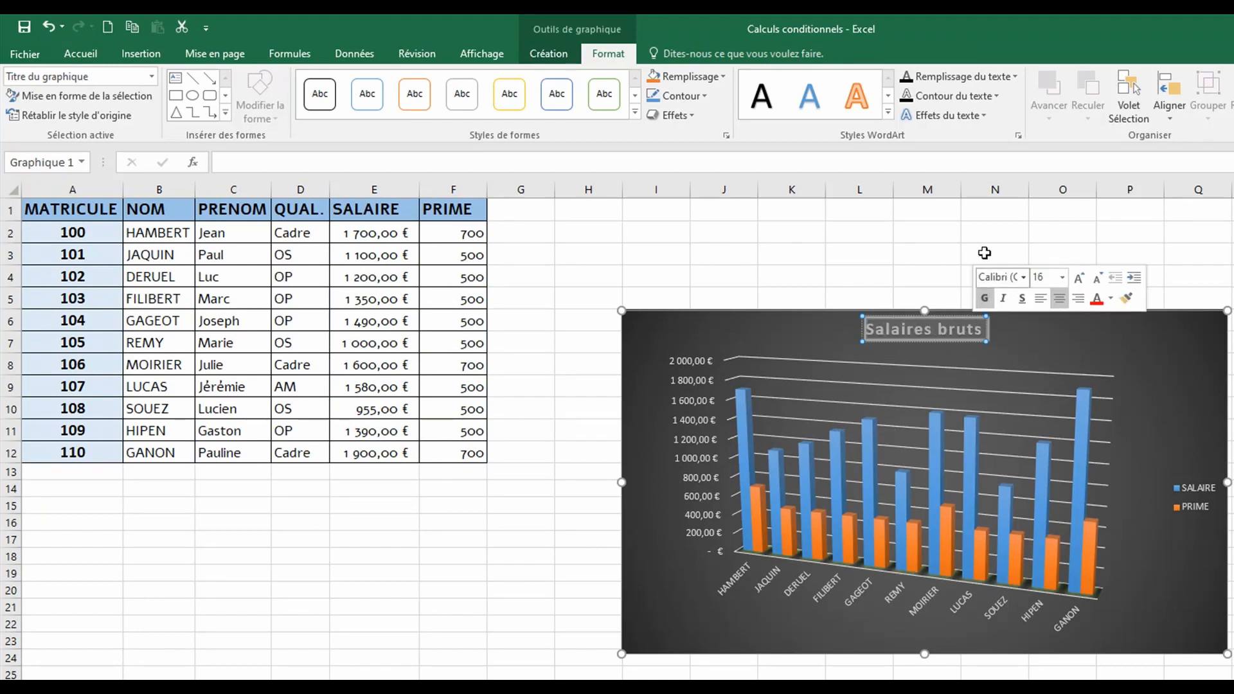
{"action": "left_click", "coordinate": [1012, 79]}
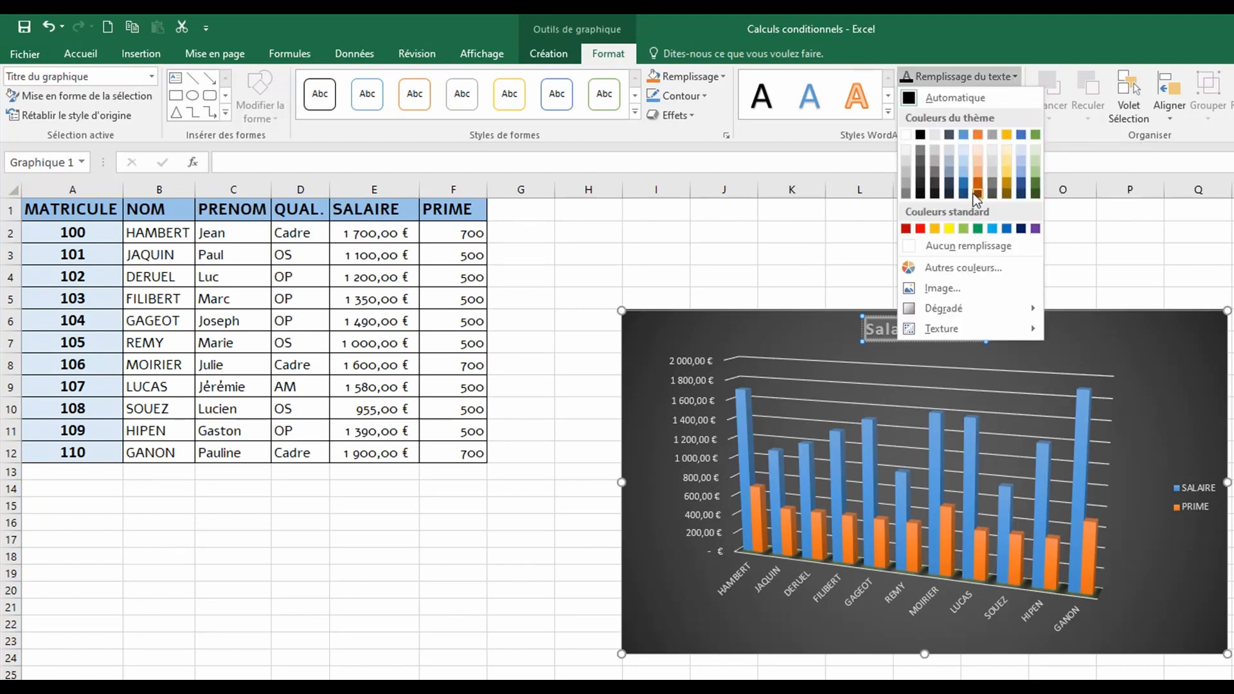
{"action": "left_click", "coordinate": [993, 229]}
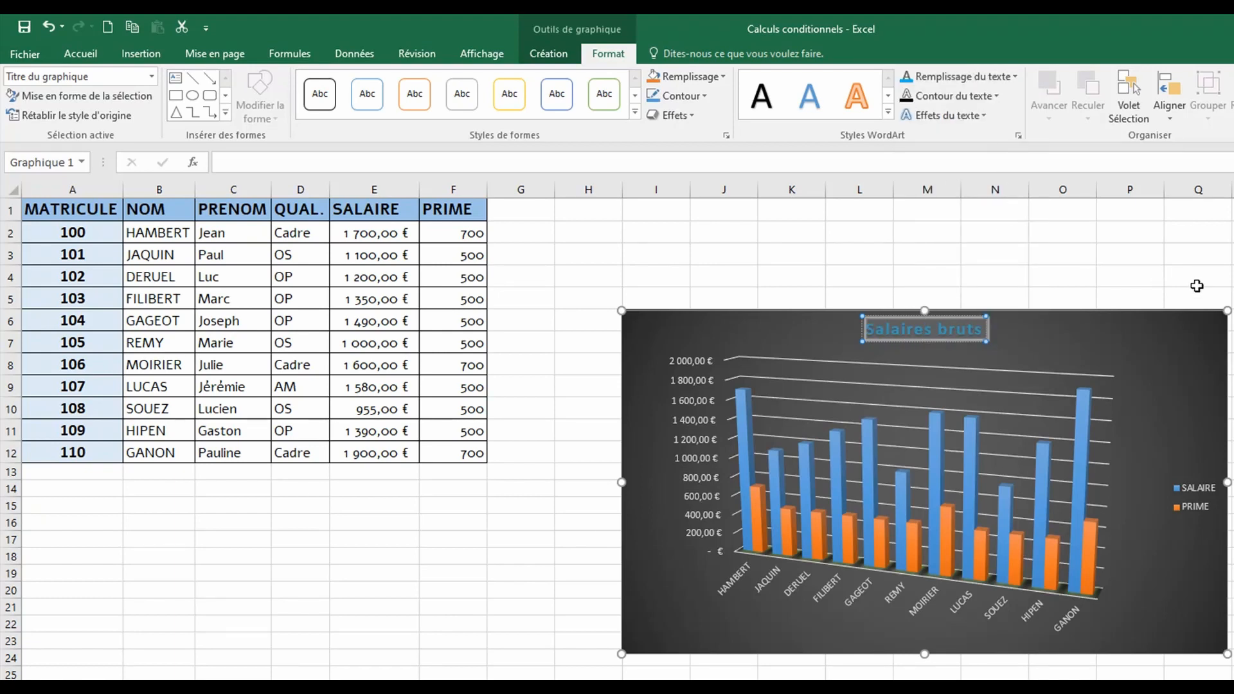
Give the chart title's text an outline with a thickness of 1½ pt
{"action": "left_click", "coordinate": [997, 95]}
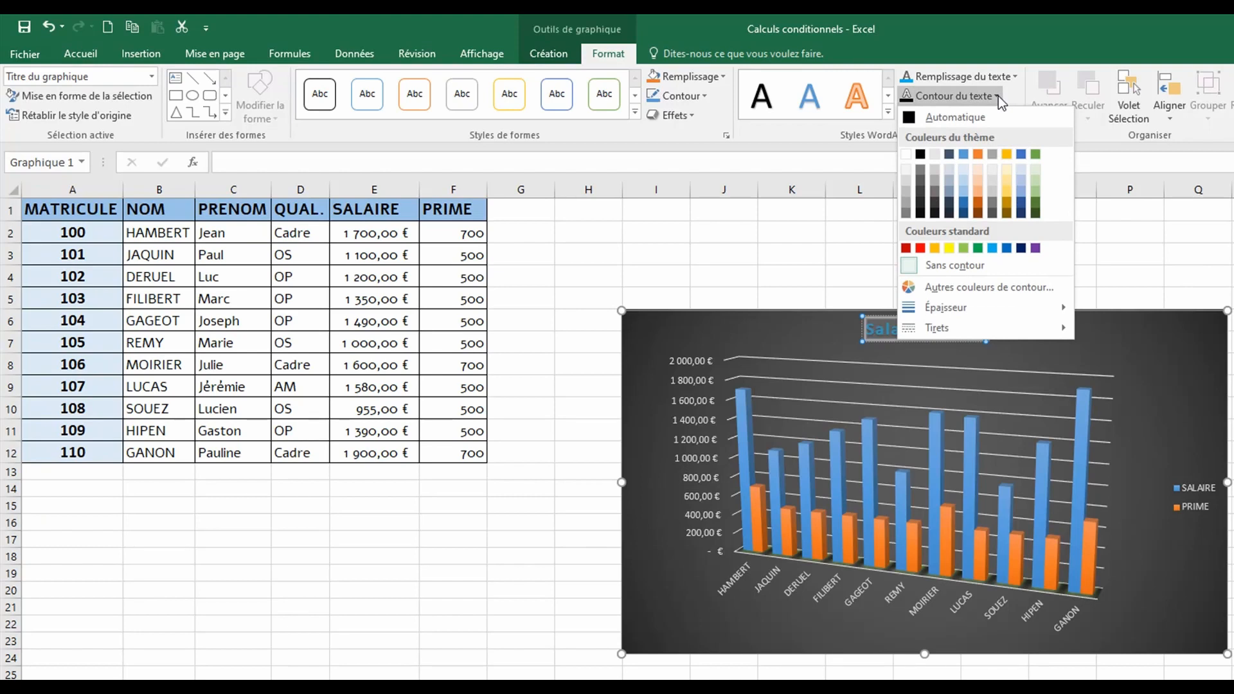
{"action": "mouse_move", "coordinate": [960, 308]}
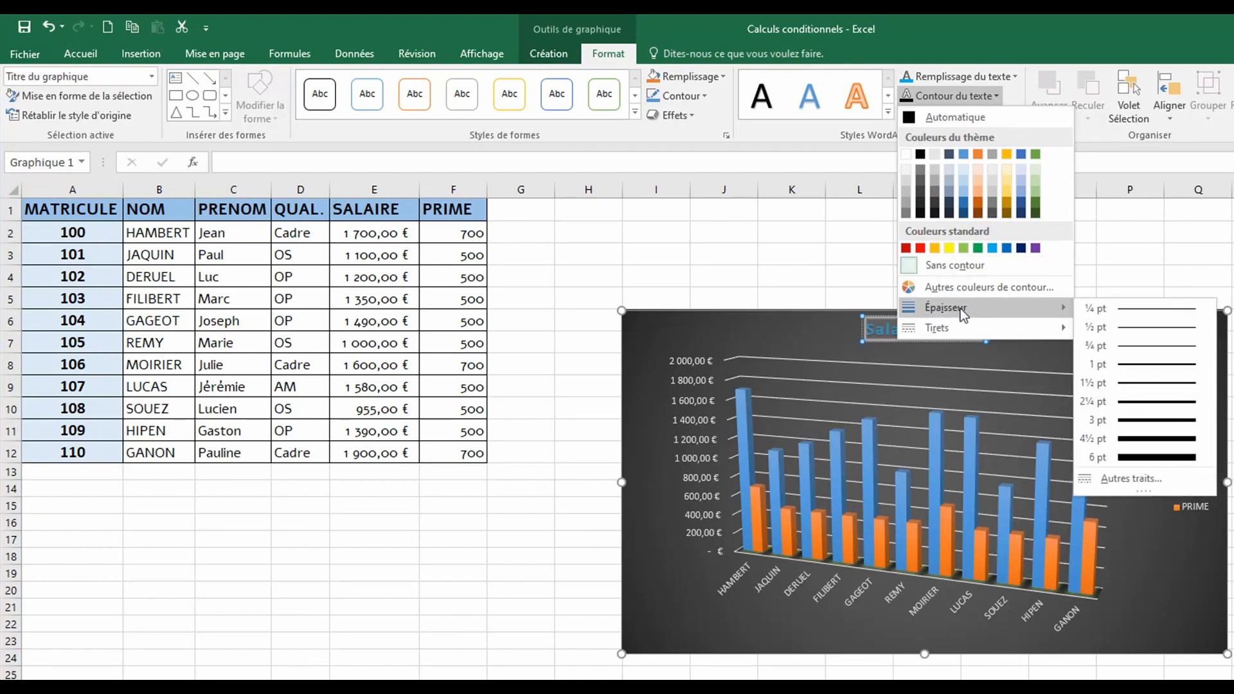
{"action": "left_click", "coordinate": [1144, 384]}
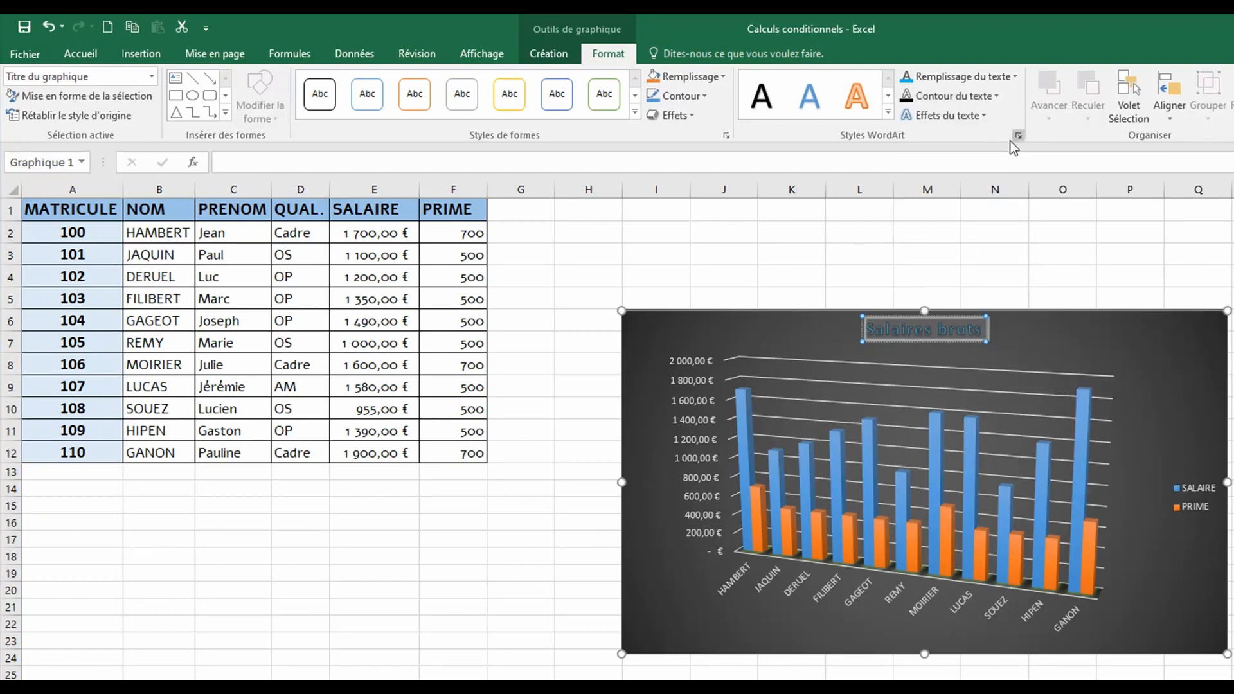
{"action": "left_click", "coordinate": [888, 112]}
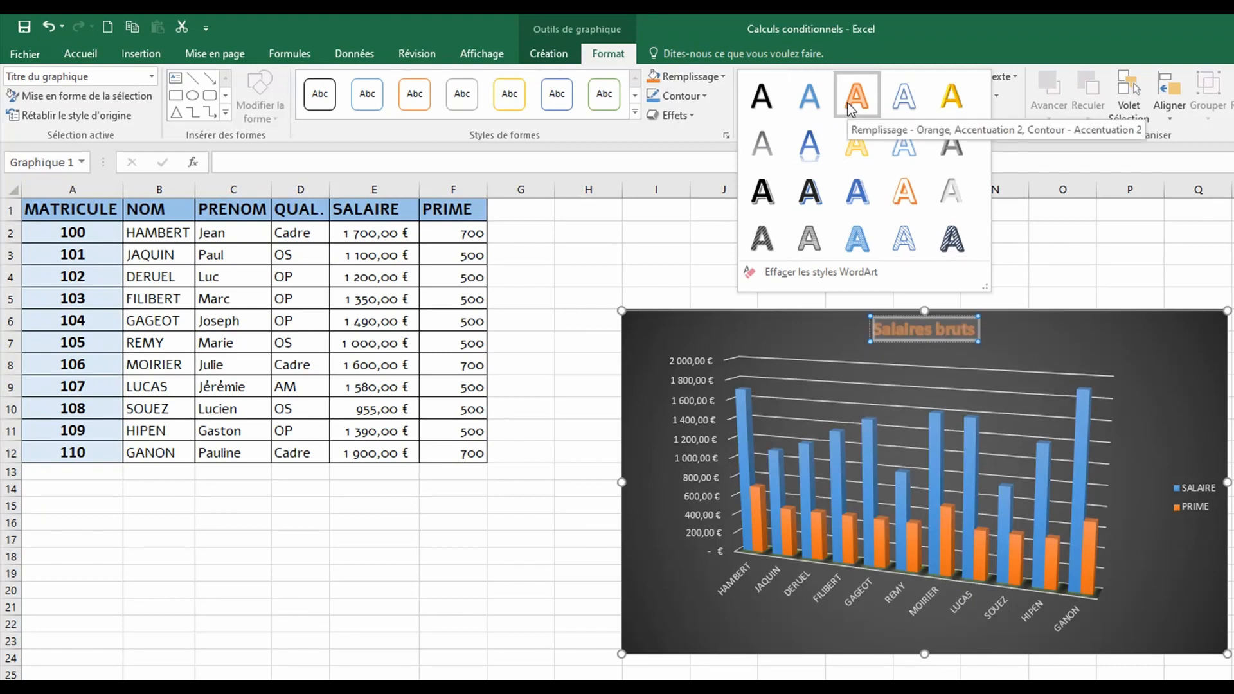
{"action": "left_click", "coordinate": [1063, 133]}
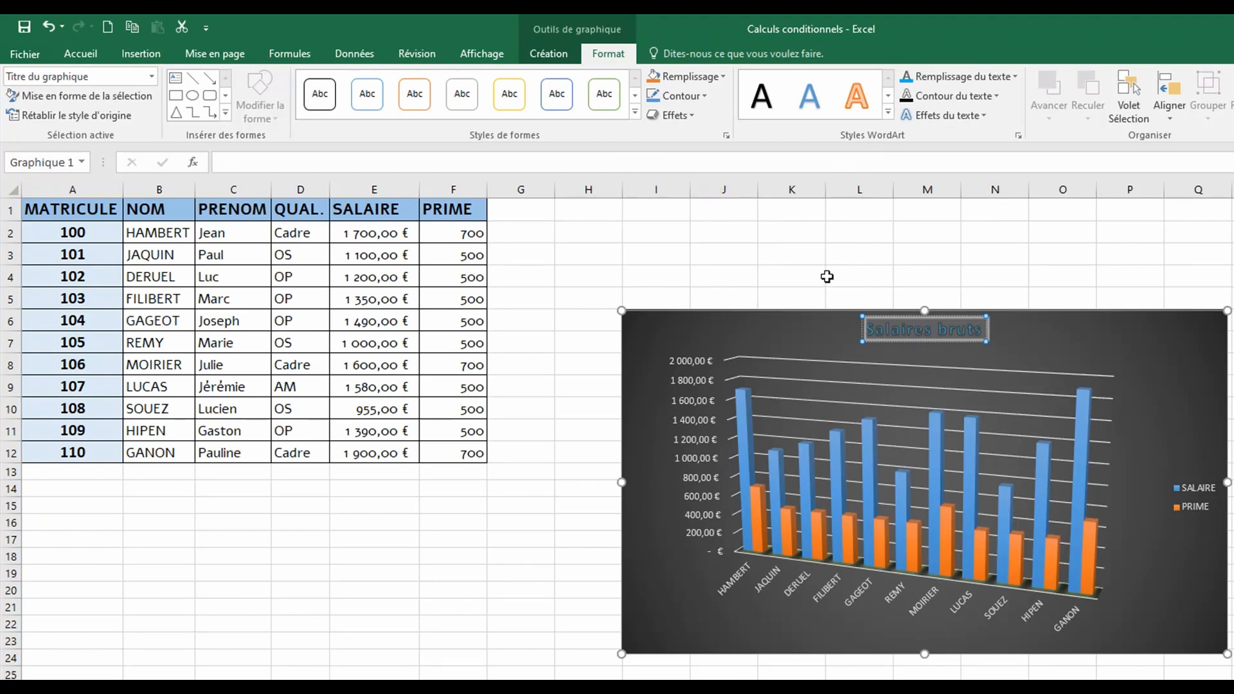
Apply the solid dark blue theme shape style to the chart title's box and change its fill to the lighter theme blue
{"action": "left_click", "coordinate": [634, 112]}
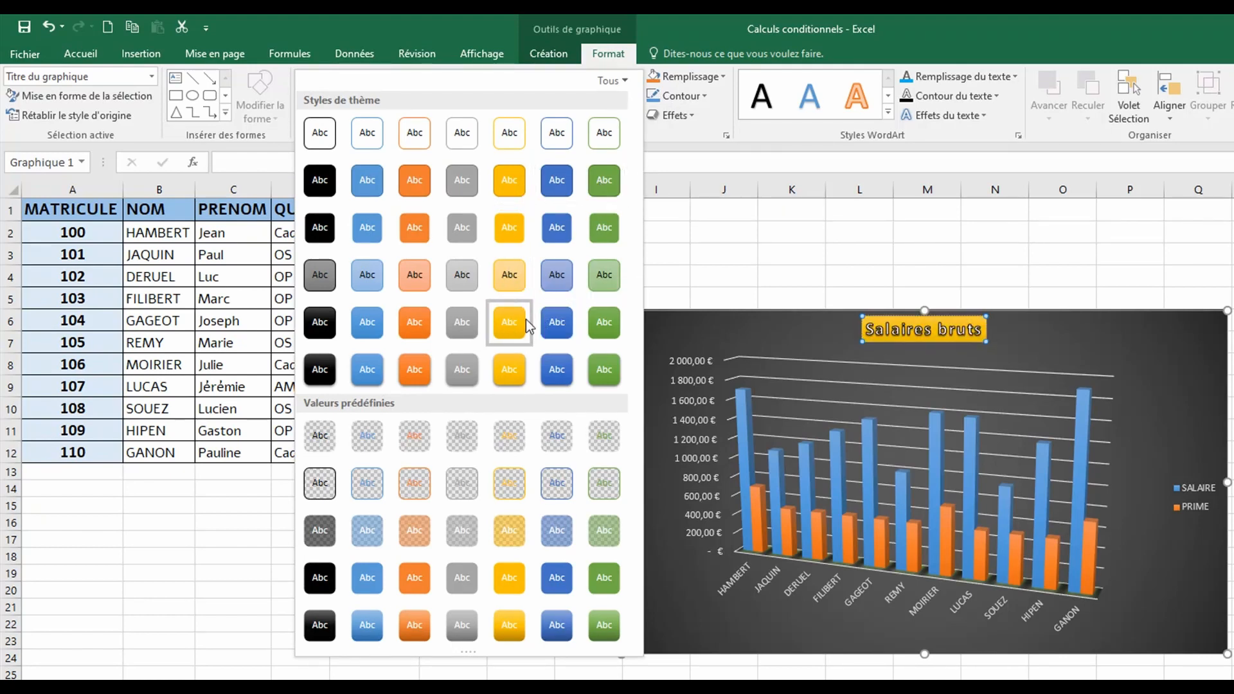
{"action": "left_click", "coordinate": [545, 318]}
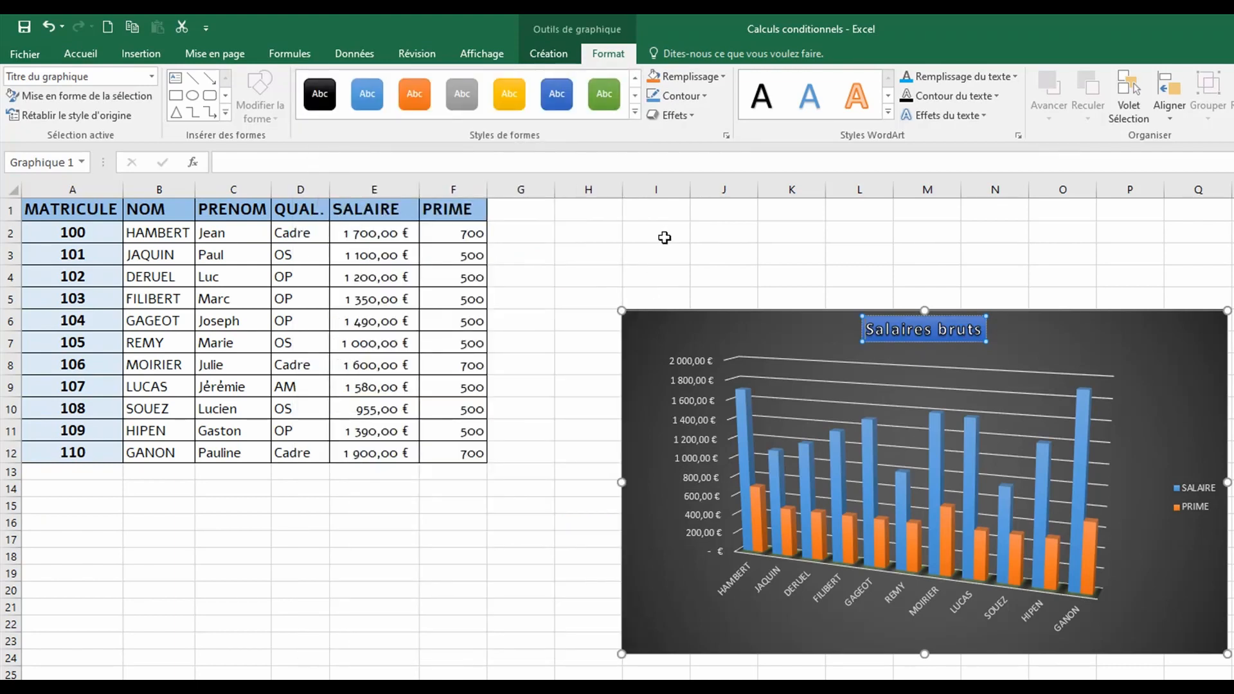
{"action": "left_click", "coordinate": [723, 78]}
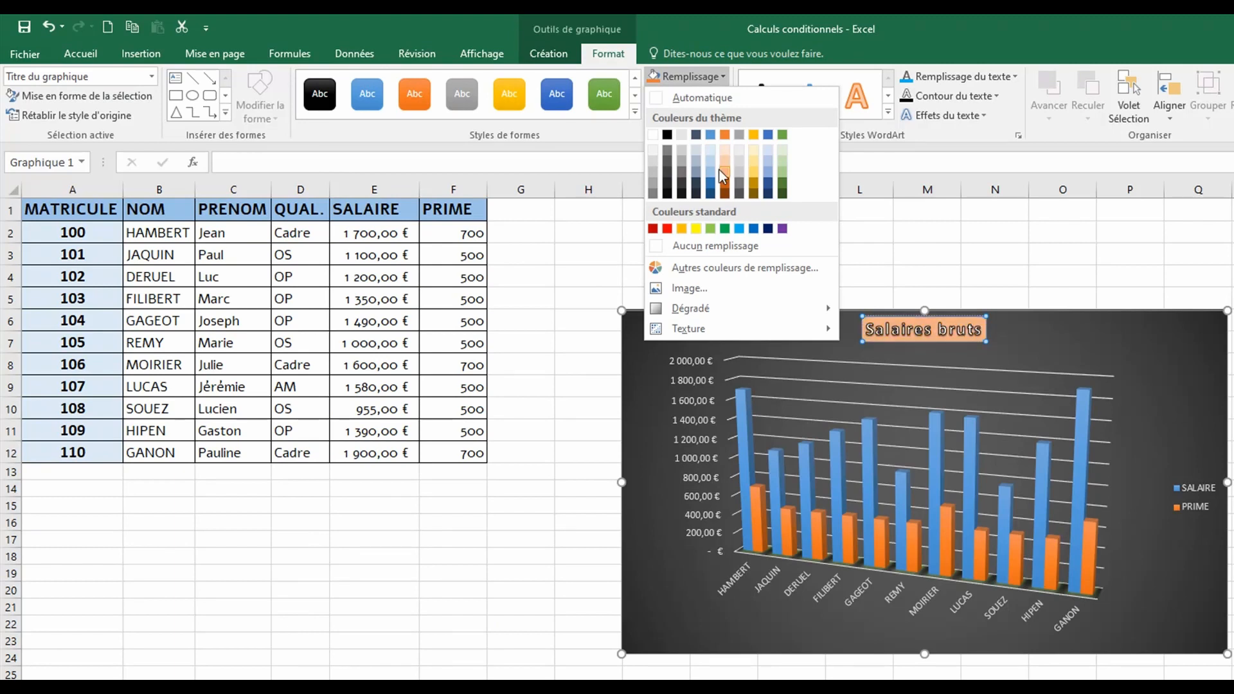
{"action": "left_click", "coordinate": [712, 134]}
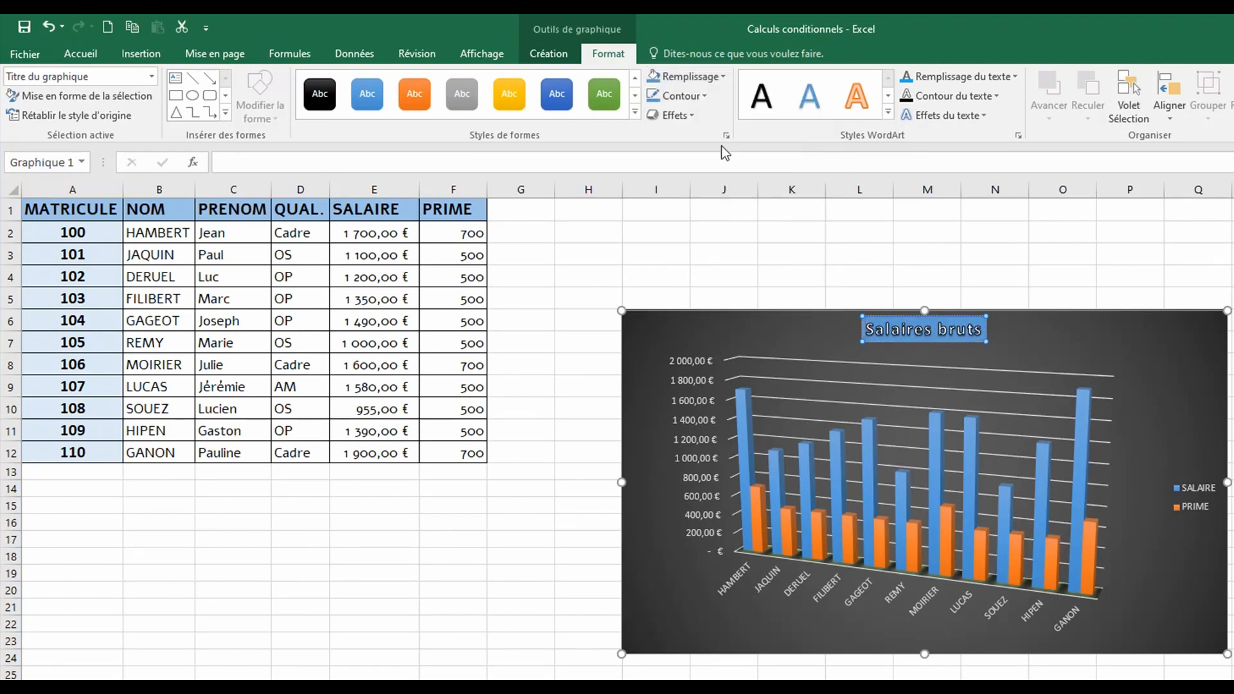
Set the outline thickness of the chart title's box to 1½ pt
{"action": "left_click", "coordinate": [701, 97]}
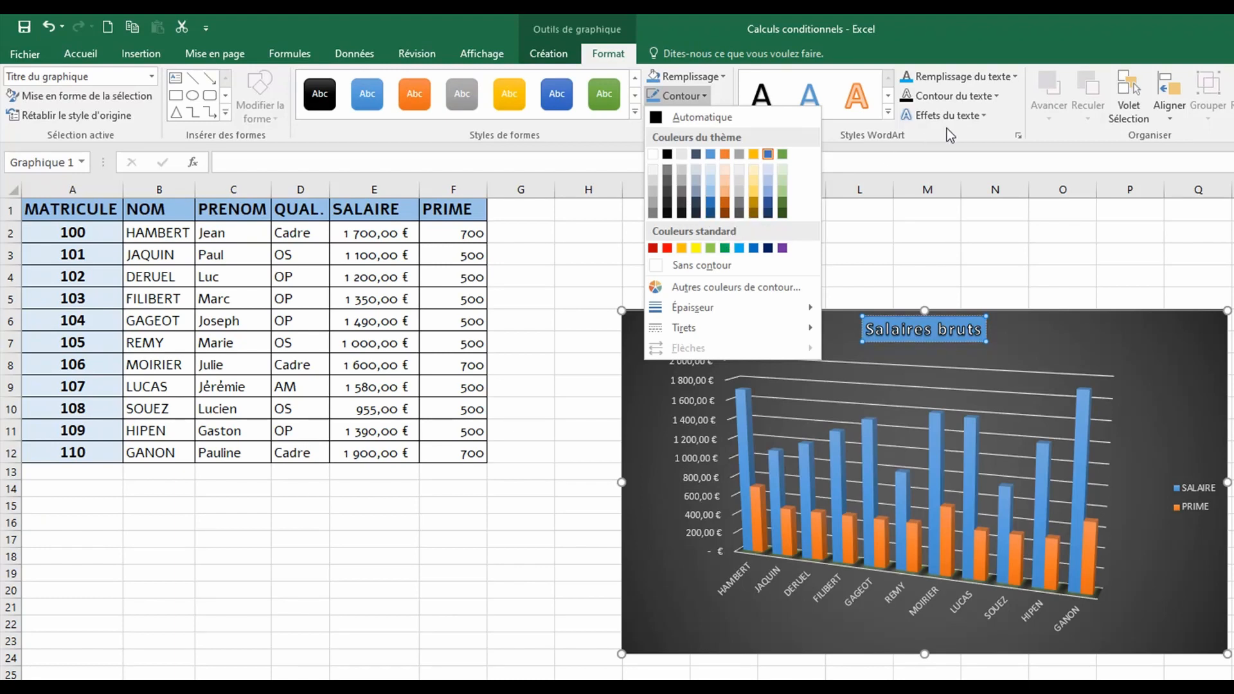
{"action": "mouse_move", "coordinate": [712, 302]}
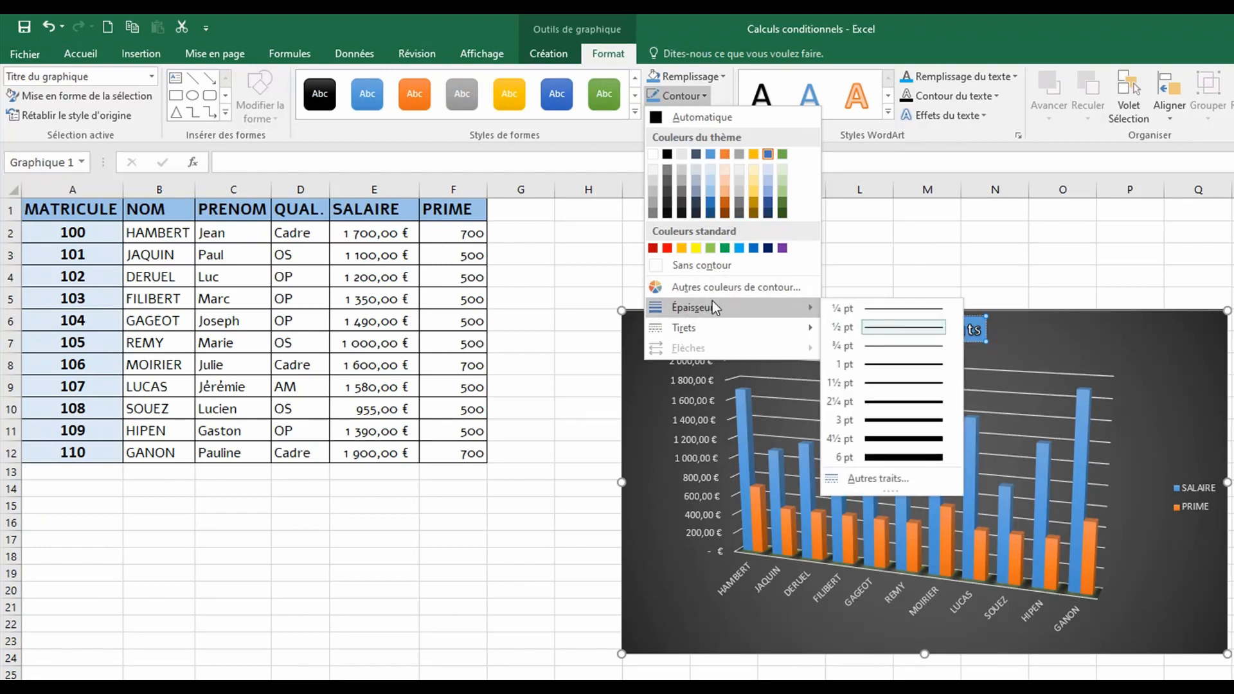
{"action": "left_click", "coordinate": [882, 382]}
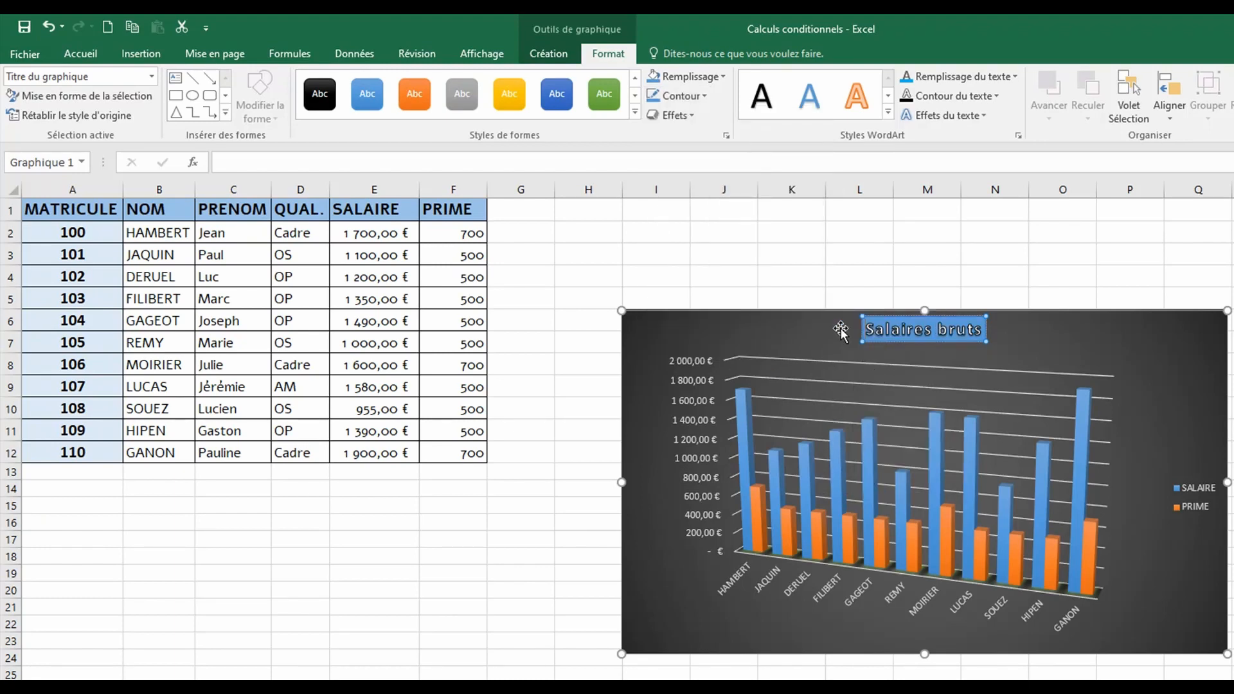
Add the thinnest orange glow (Lumière) effect around the chart title's box
{"action": "left_click", "coordinate": [696, 116]}
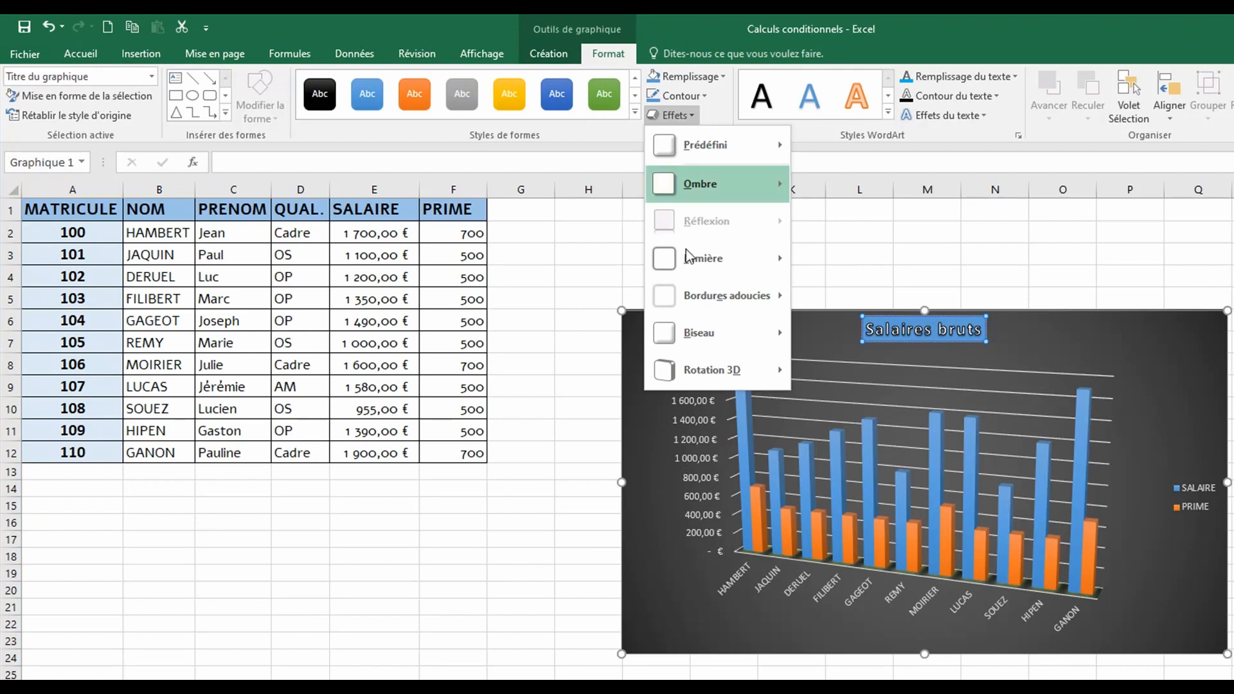
{"action": "mouse_move", "coordinate": [694, 258]}
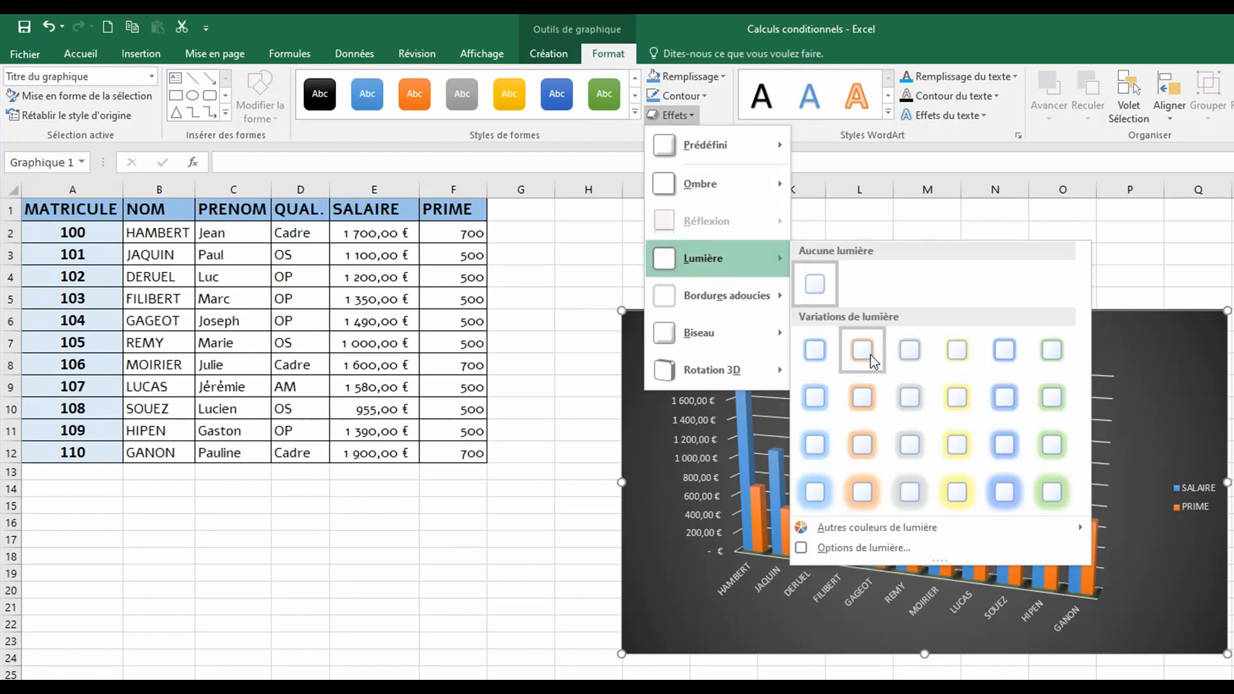
{"action": "left_click", "coordinate": [870, 355]}
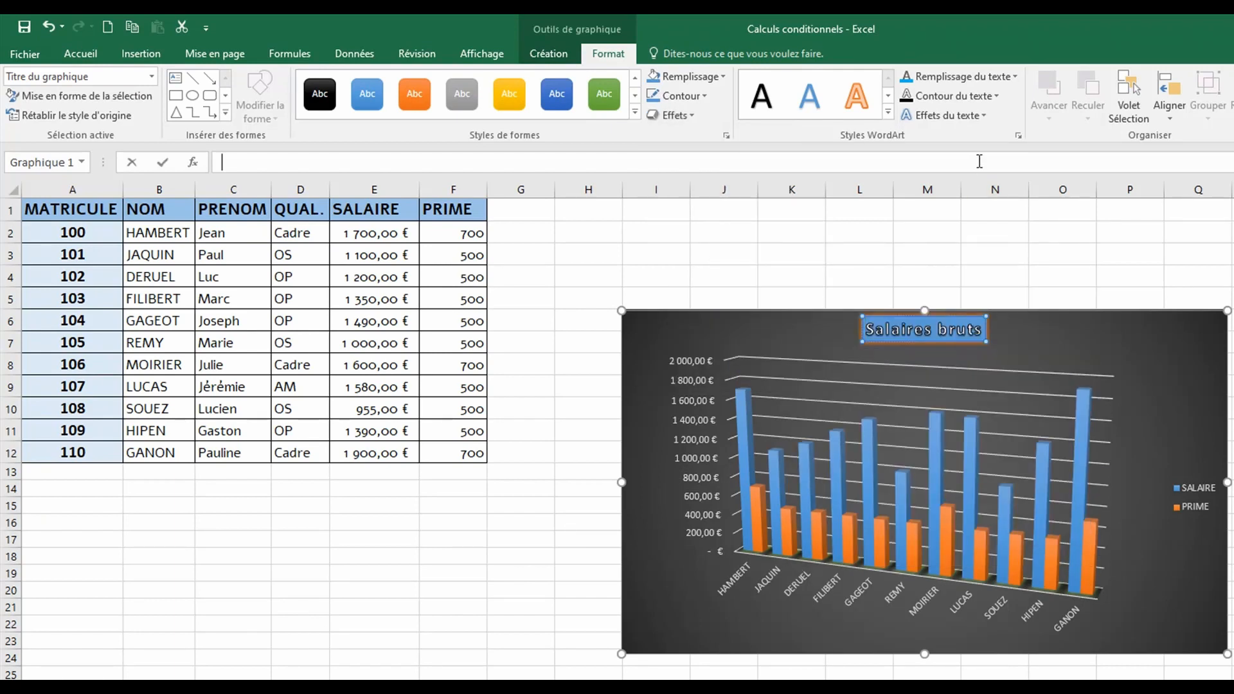
Apply the solid gold theme shape style to the walls (Murs) behind the chart's columns
{"action": "left_click", "coordinate": [1148, 358]}
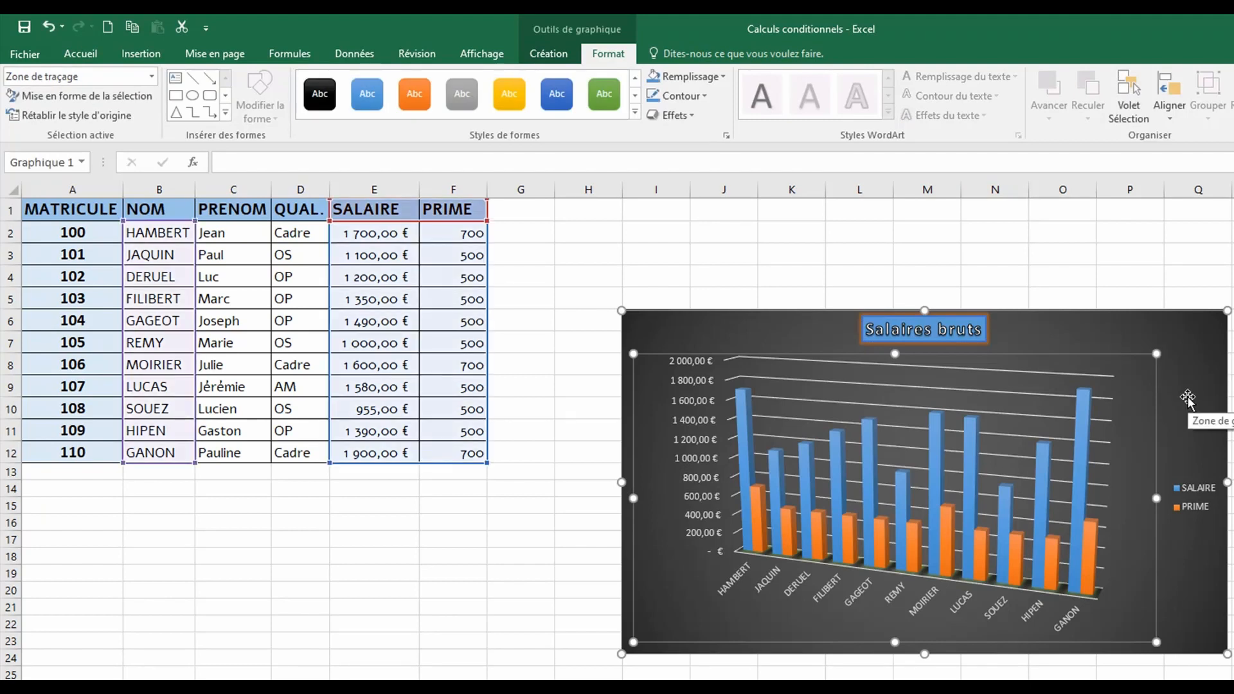
{"action": "left_click", "coordinate": [1094, 393]}
{"action": "left_click", "coordinate": [1031, 505]}
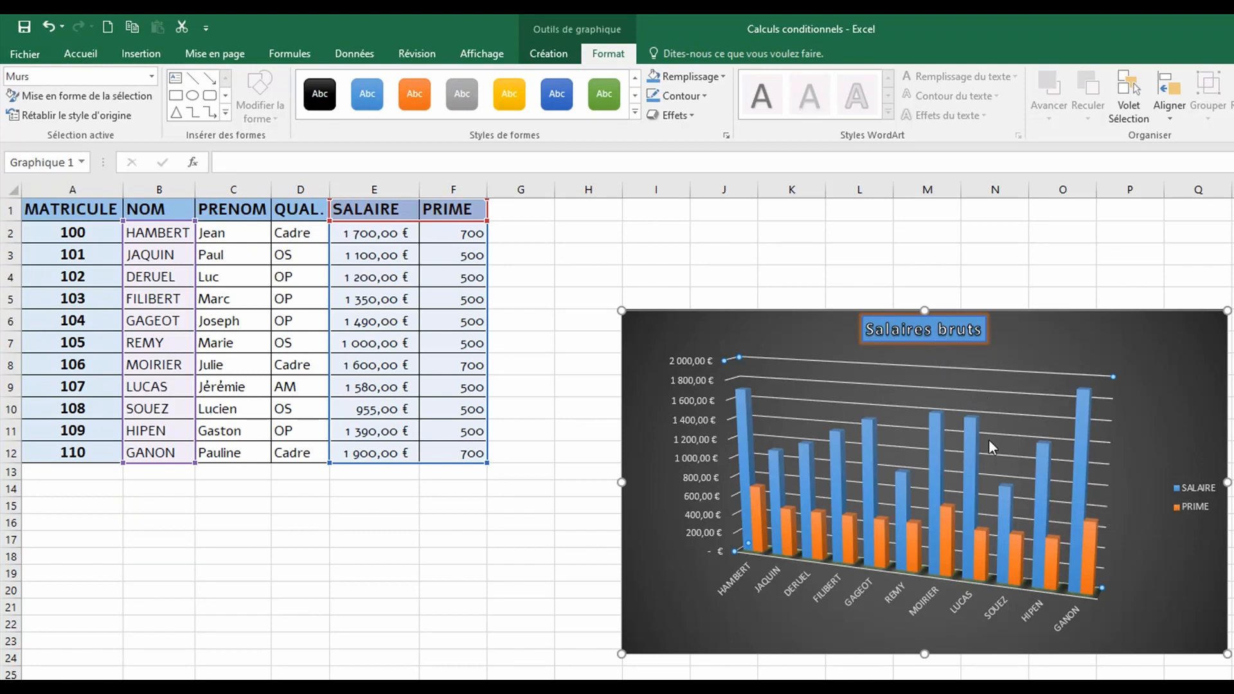
{"action": "mouse_move", "coordinate": [1082, 468]}
{"action": "left_click", "coordinate": [1068, 373]}
{"action": "left_click", "coordinate": [1063, 390]}
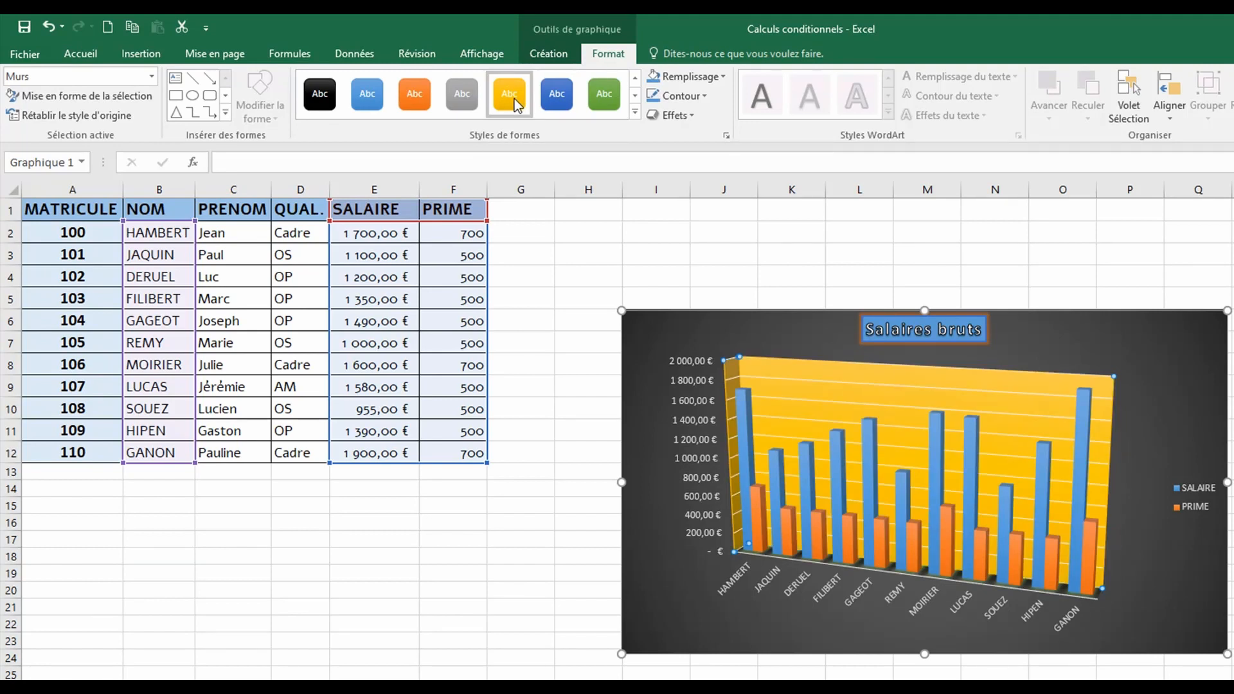
Apply the medium green theme line style to the vertical value axis and fill its labels with the lightest tint of the theme blue
{"action": "left_click", "coordinate": [689, 418]}
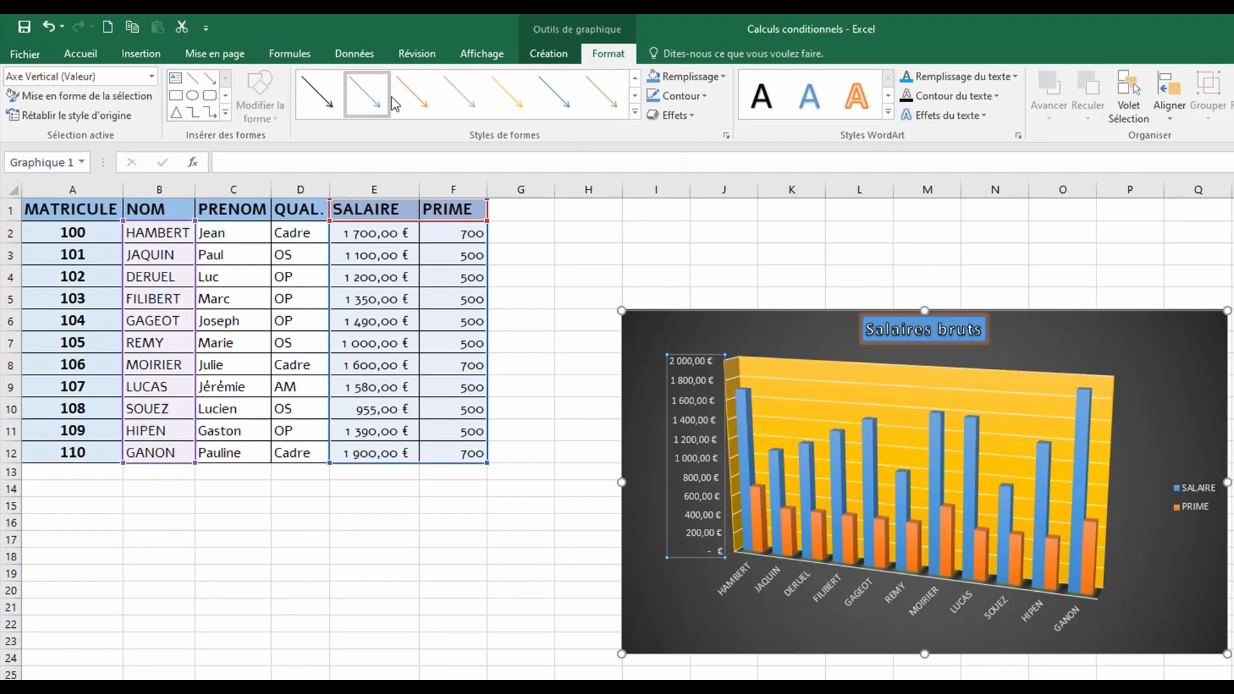
{"action": "left_click", "coordinate": [635, 114]}
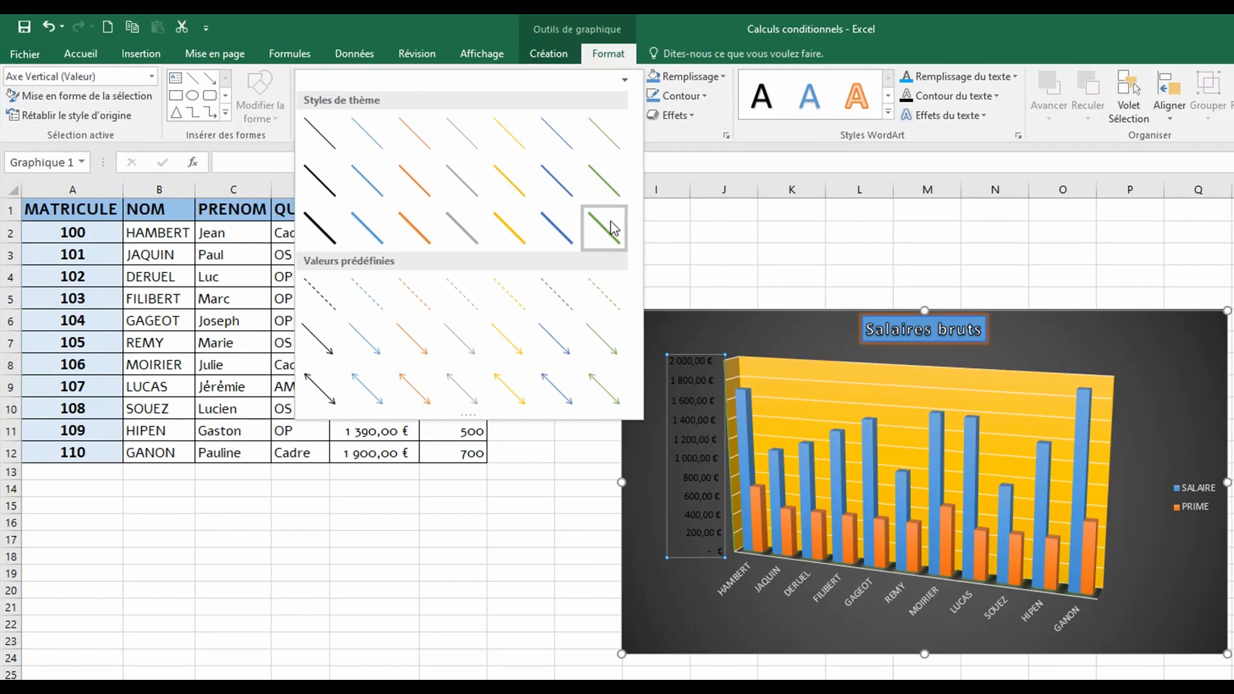
{"action": "left_click", "coordinate": [608, 184]}
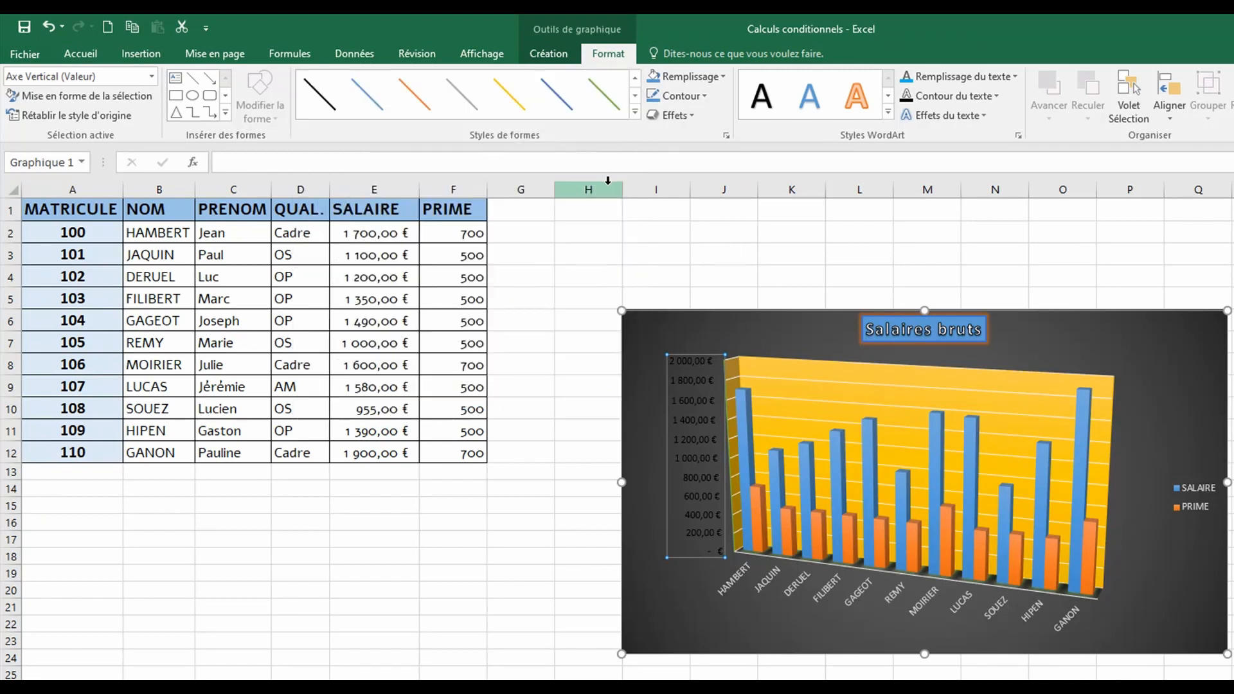
{"action": "left_click", "coordinate": [723, 73]}
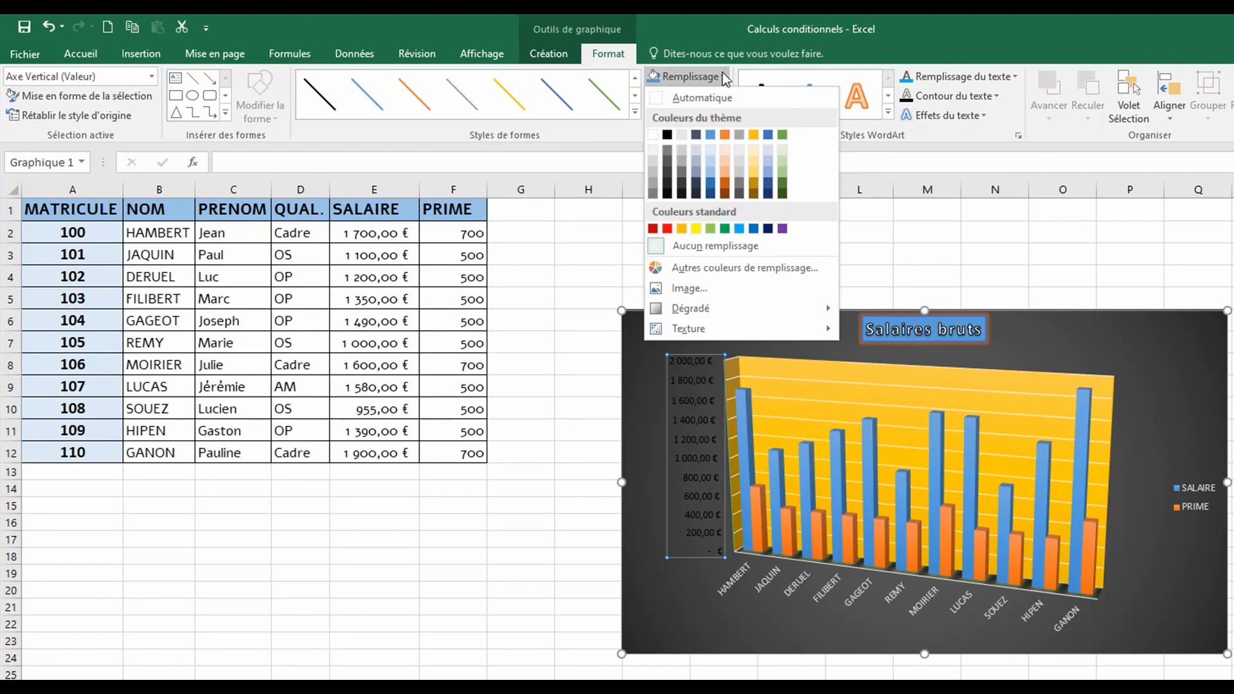
{"action": "left_click", "coordinate": [712, 151]}
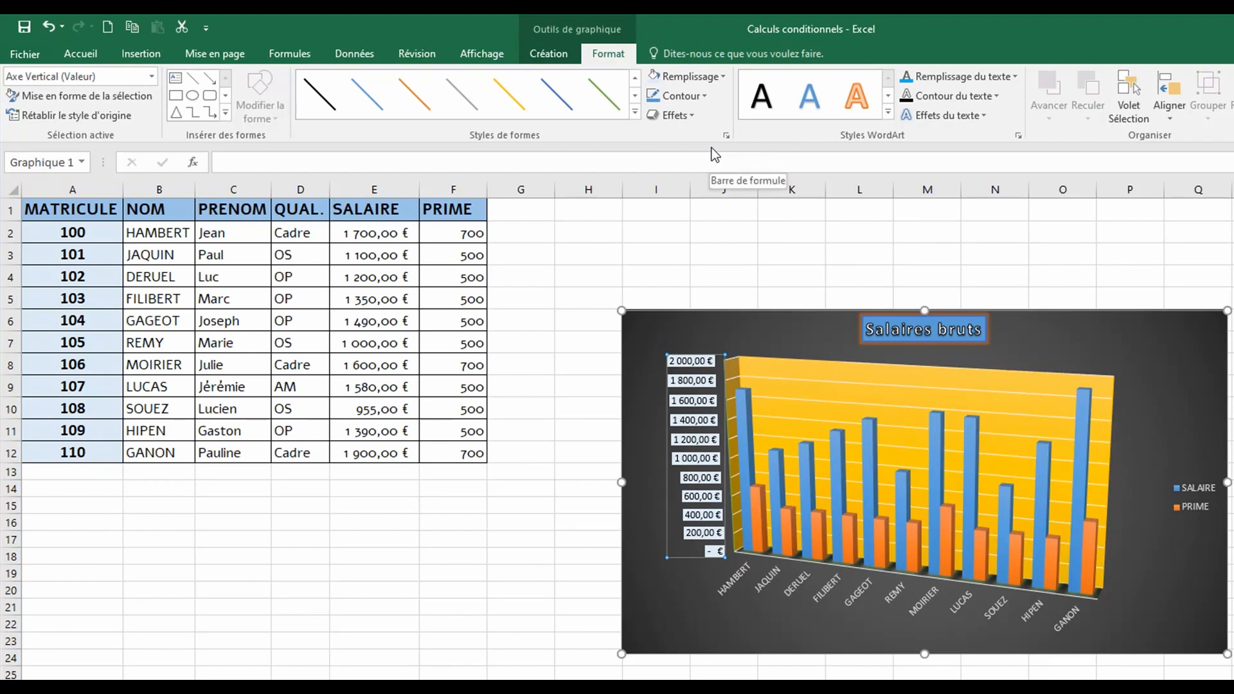
Set the text fill of the horizontal category axis labels to white
{"action": "left_click", "coordinate": [959, 602]}
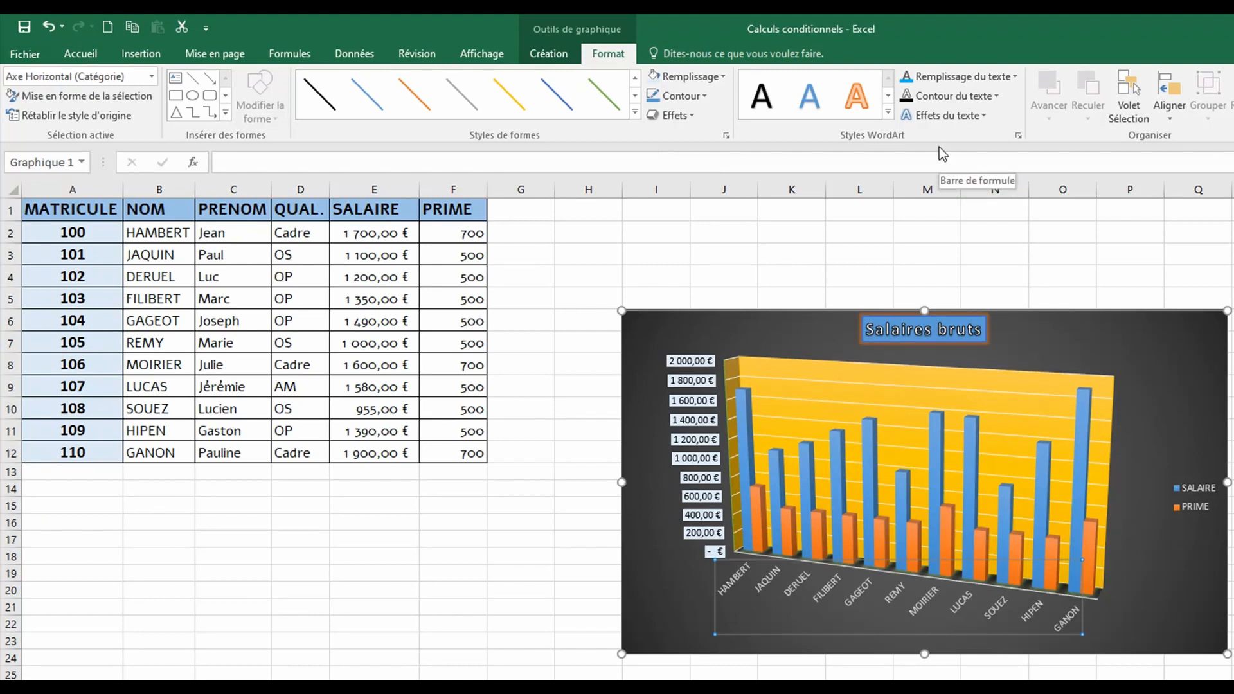
{"action": "left_click", "coordinate": [1014, 77]}
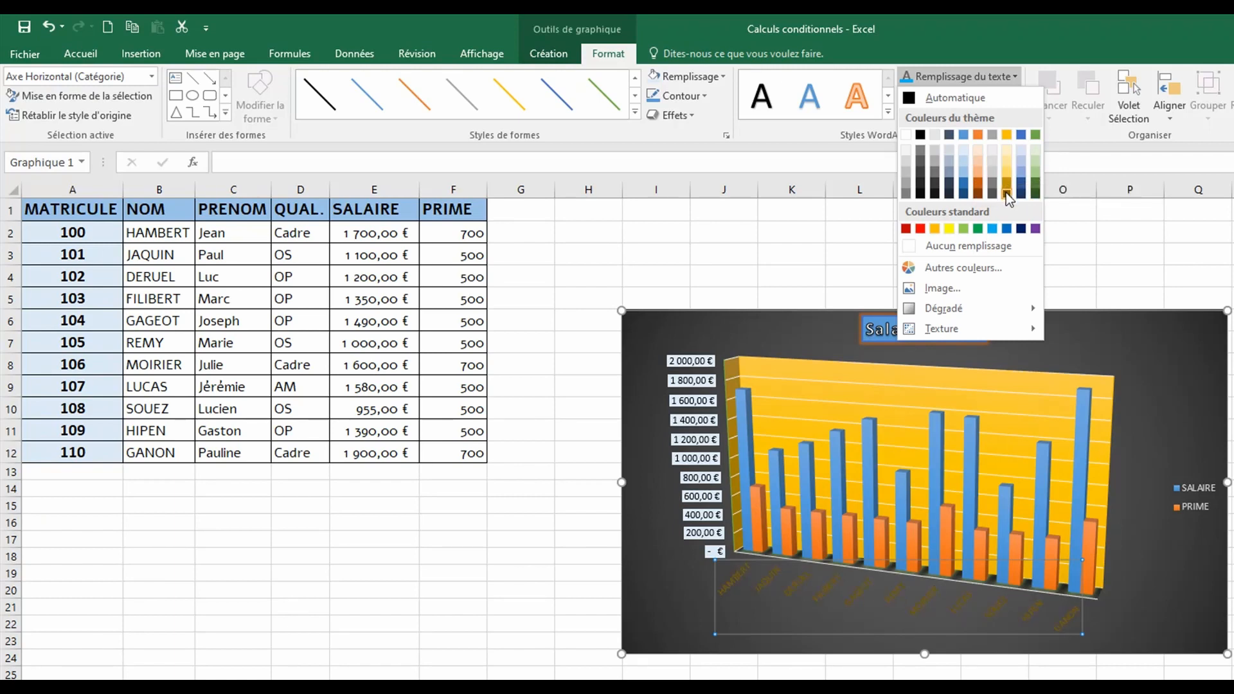
{"action": "left_click", "coordinate": [906, 134]}
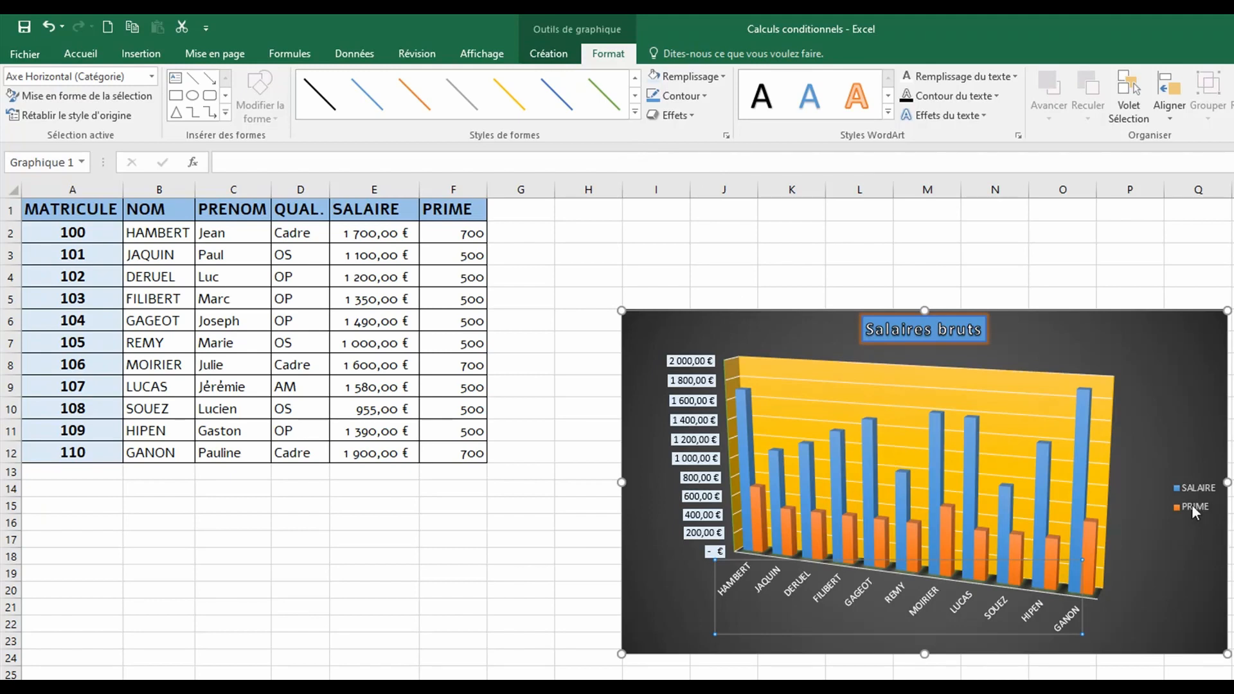
{"action": "mouse_move", "coordinate": [918, 522]}
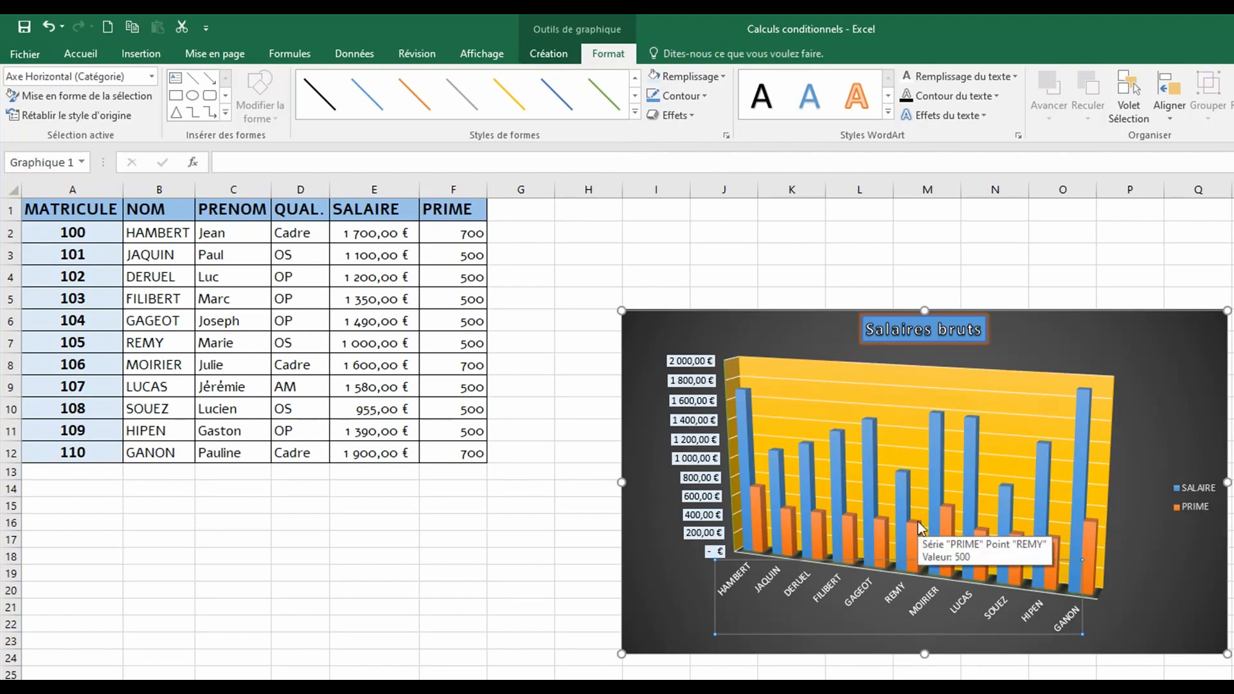